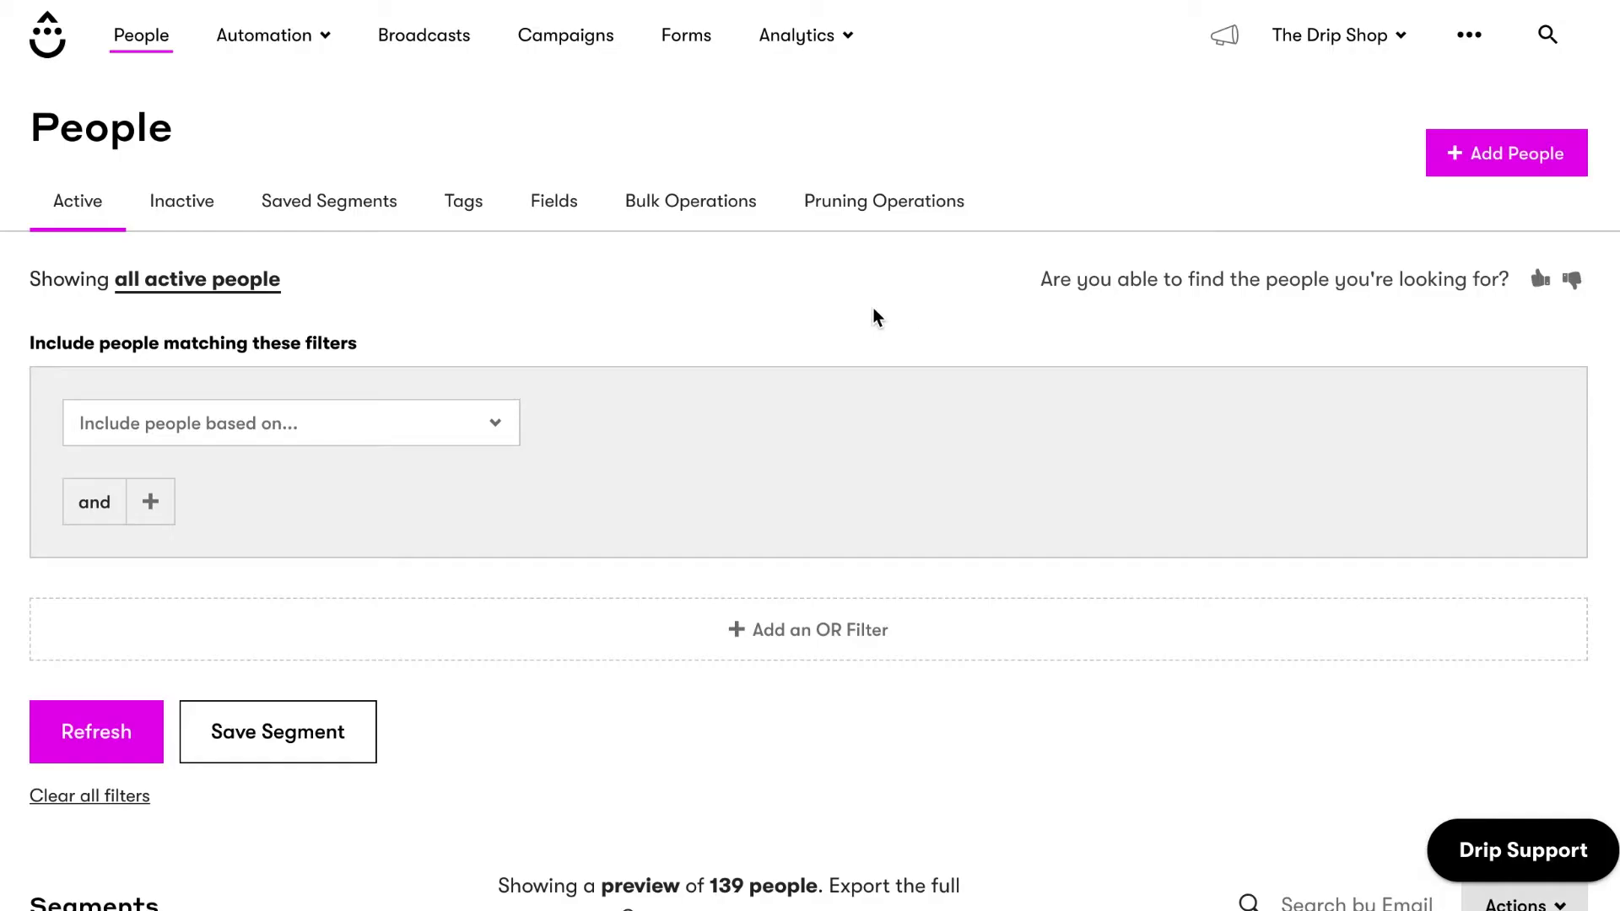
Apply an 'Emails opened or clicked' filter for the last 1 email and review the 73 matching people.
click(501, 435)
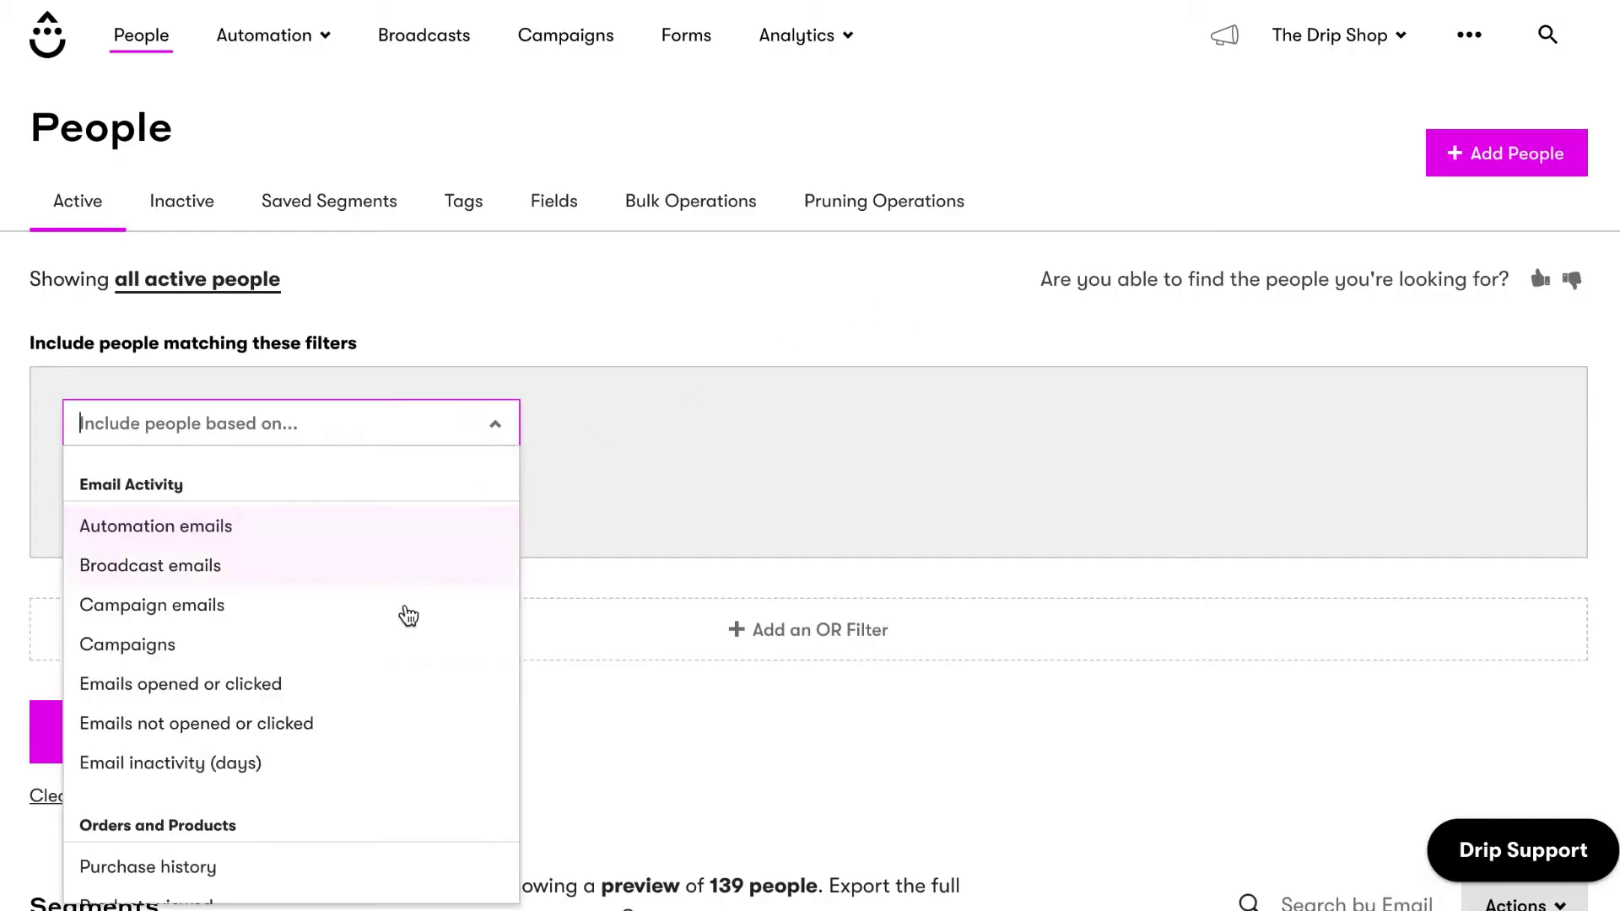
click(352, 683)
click(110, 713)
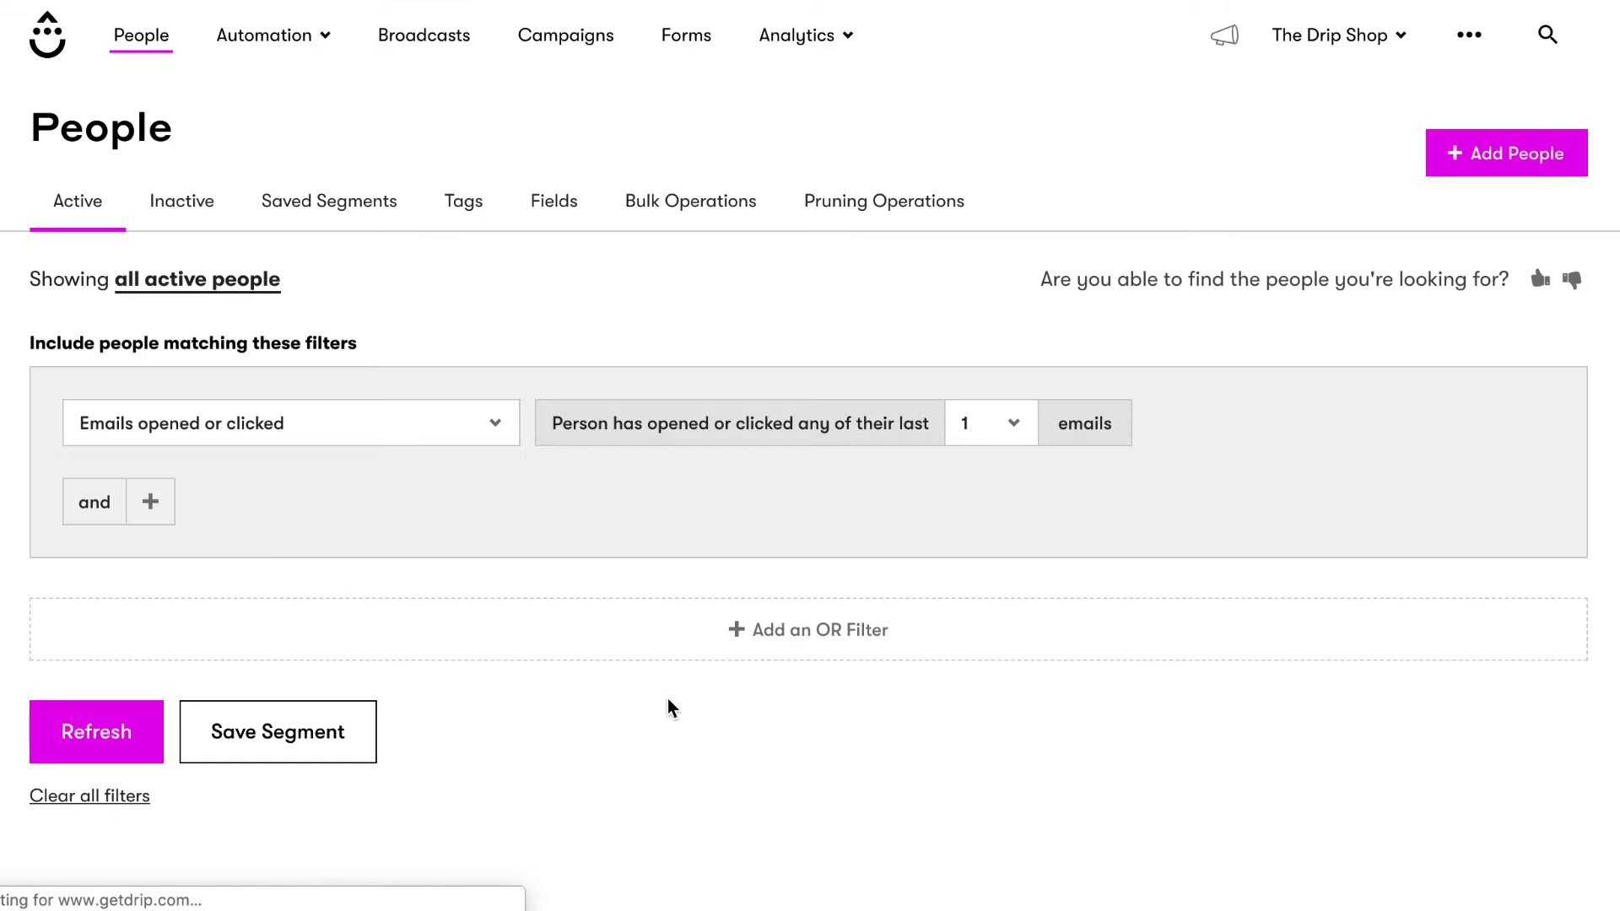
scroll(666, 705, down, 3)
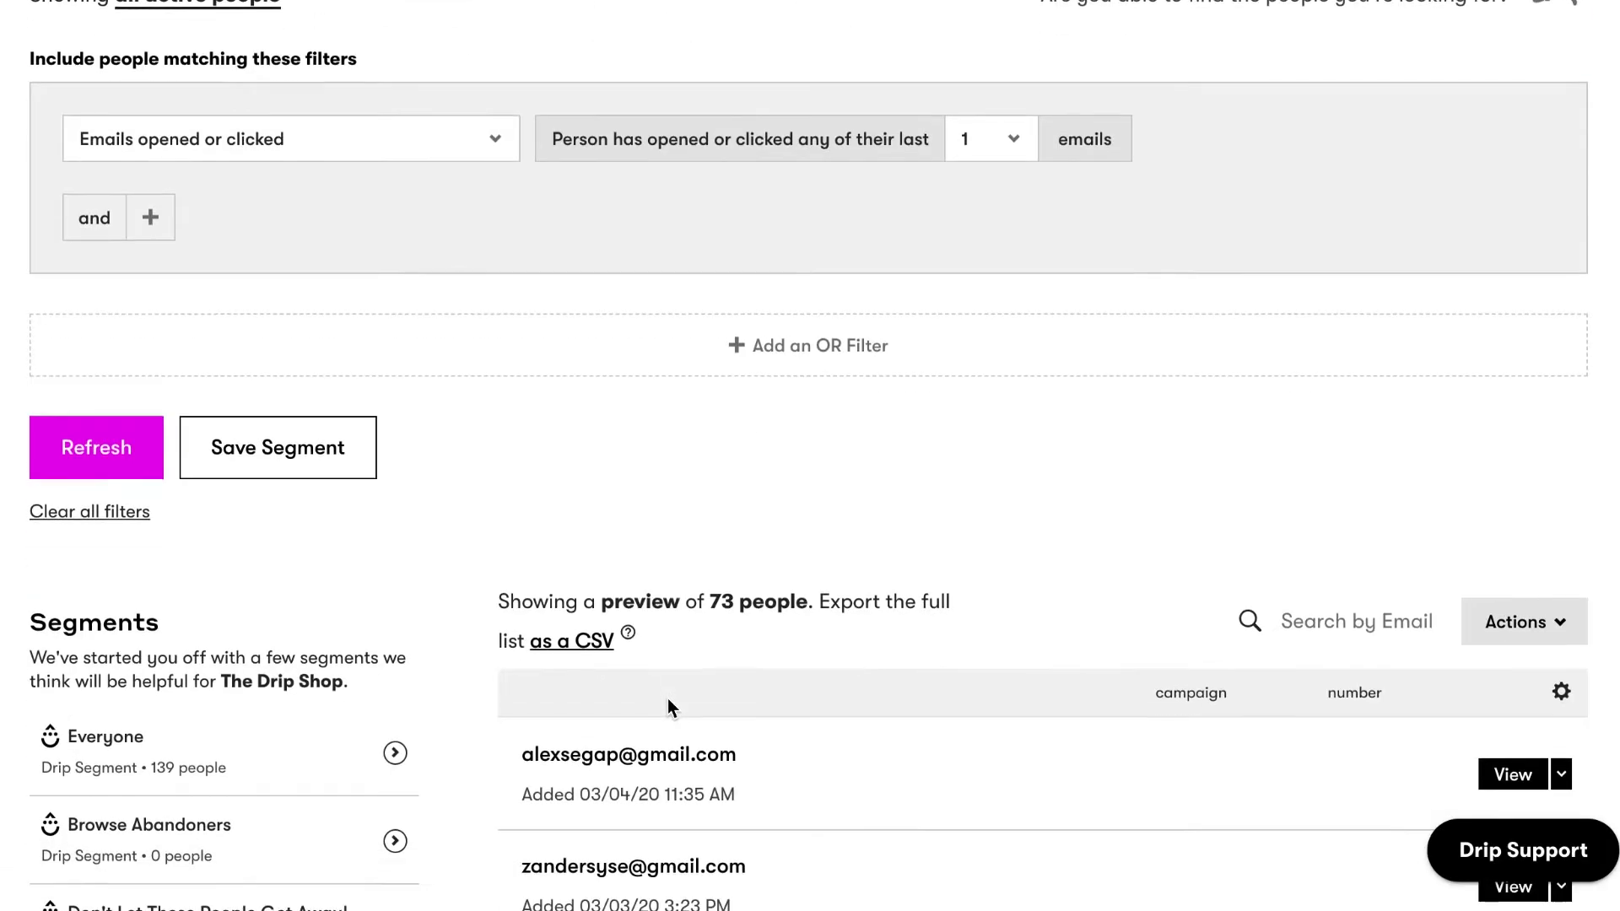
scroll(667, 705, down, 5)
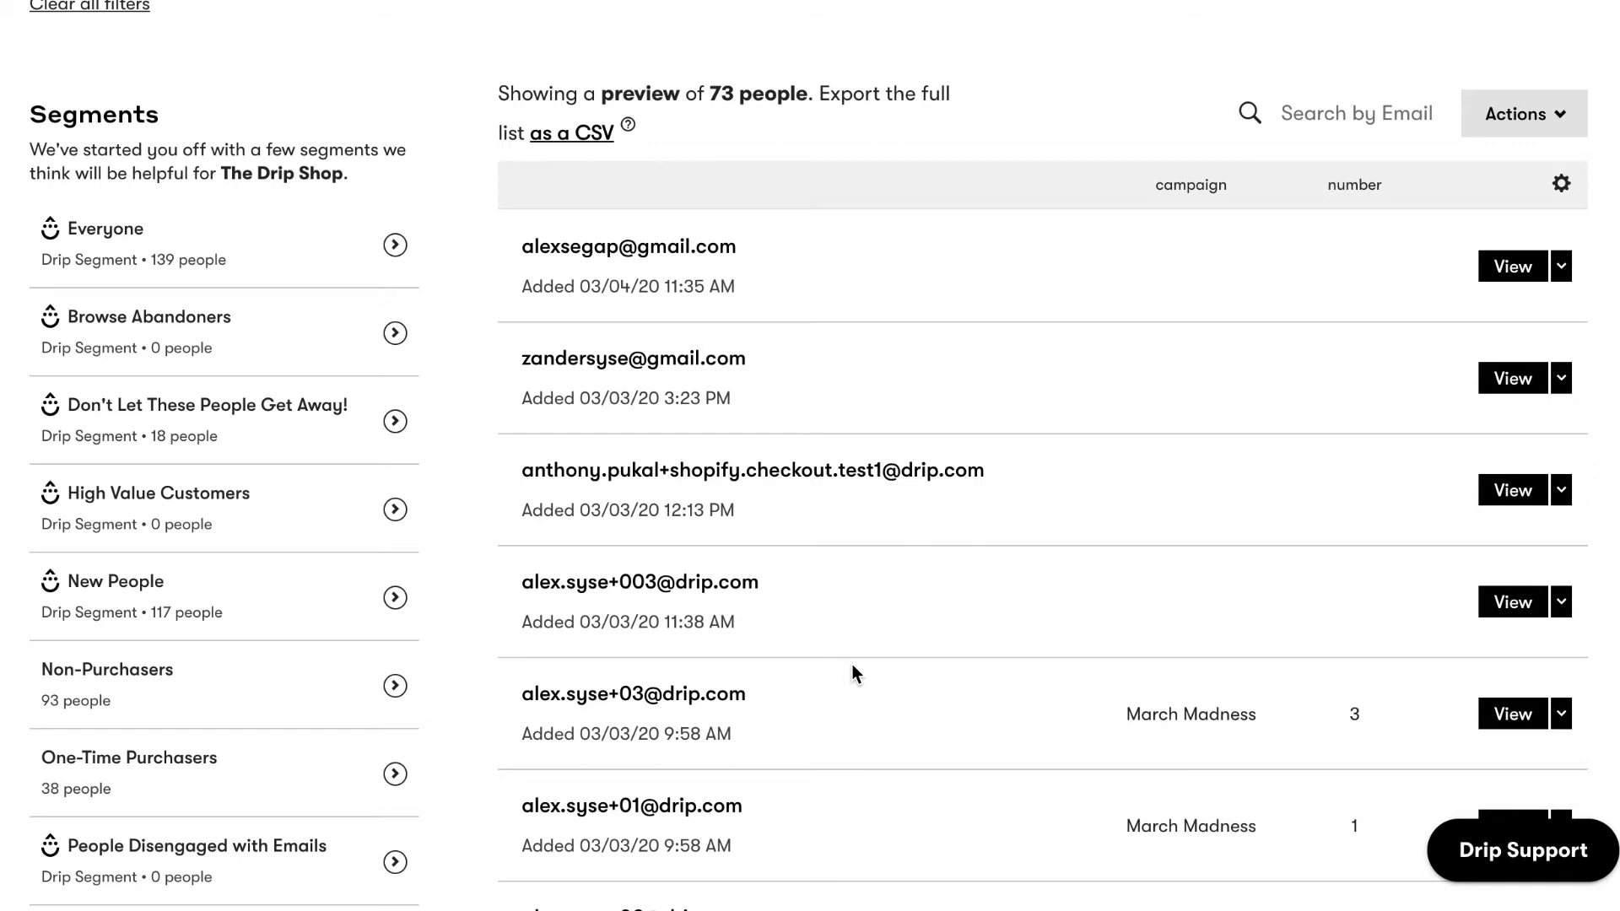
scroll(852, 666, up, 6)
scroll(852, 667, up, 4)
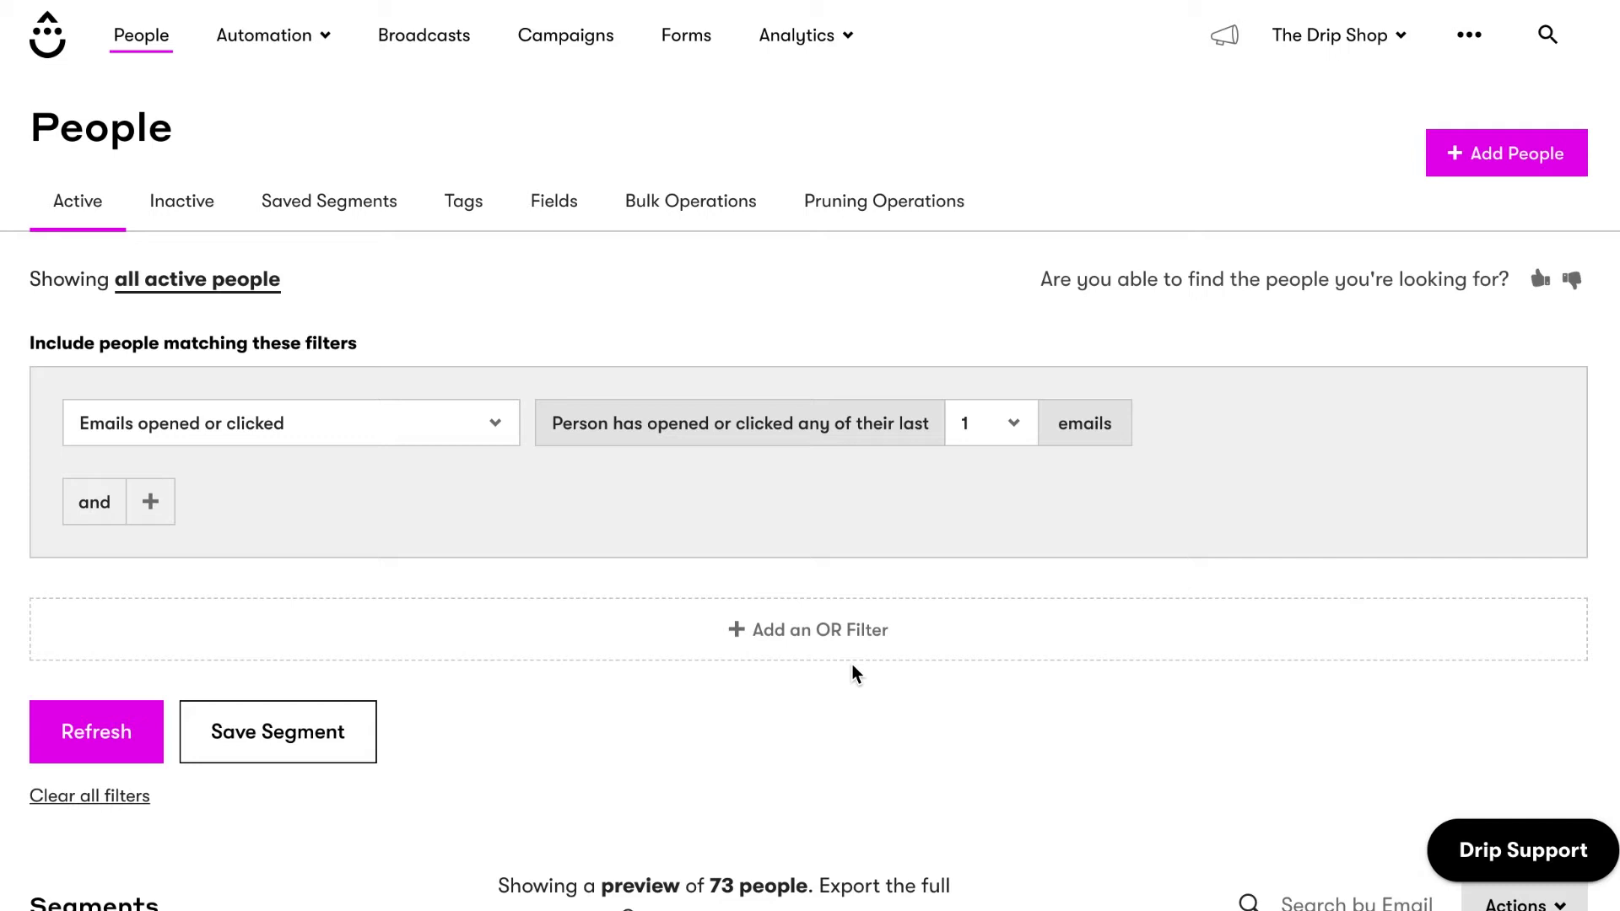
Browse the saved segments, viewing Non-Purchasers and then One-Time Purchasers.
click(361, 206)
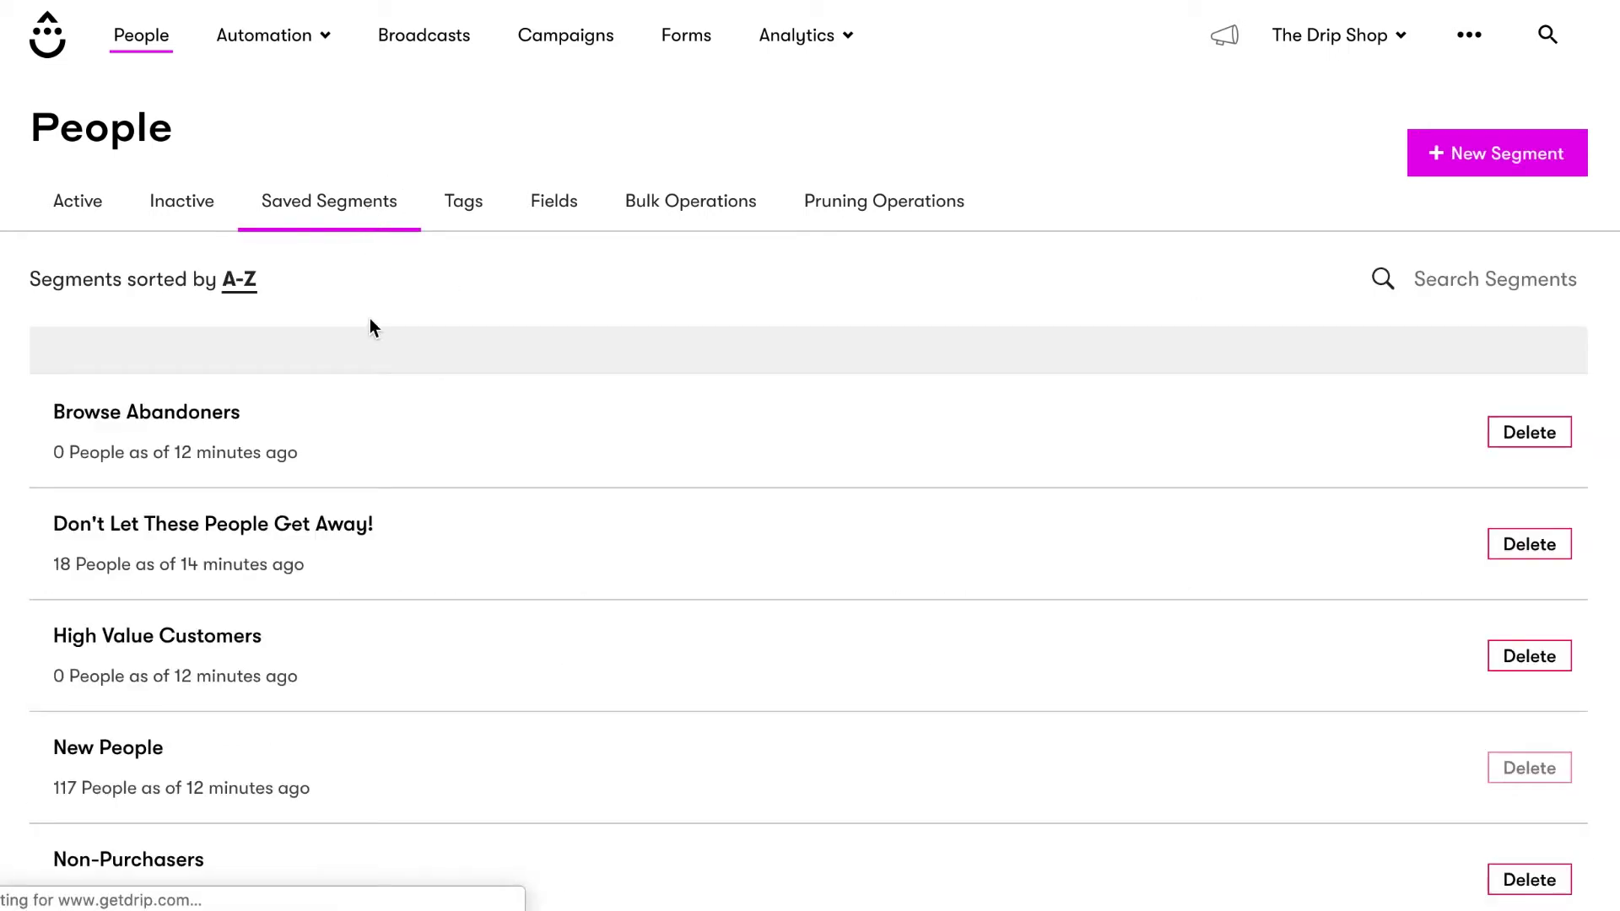
scroll(292, 743, down, 5)
click(126, 473)
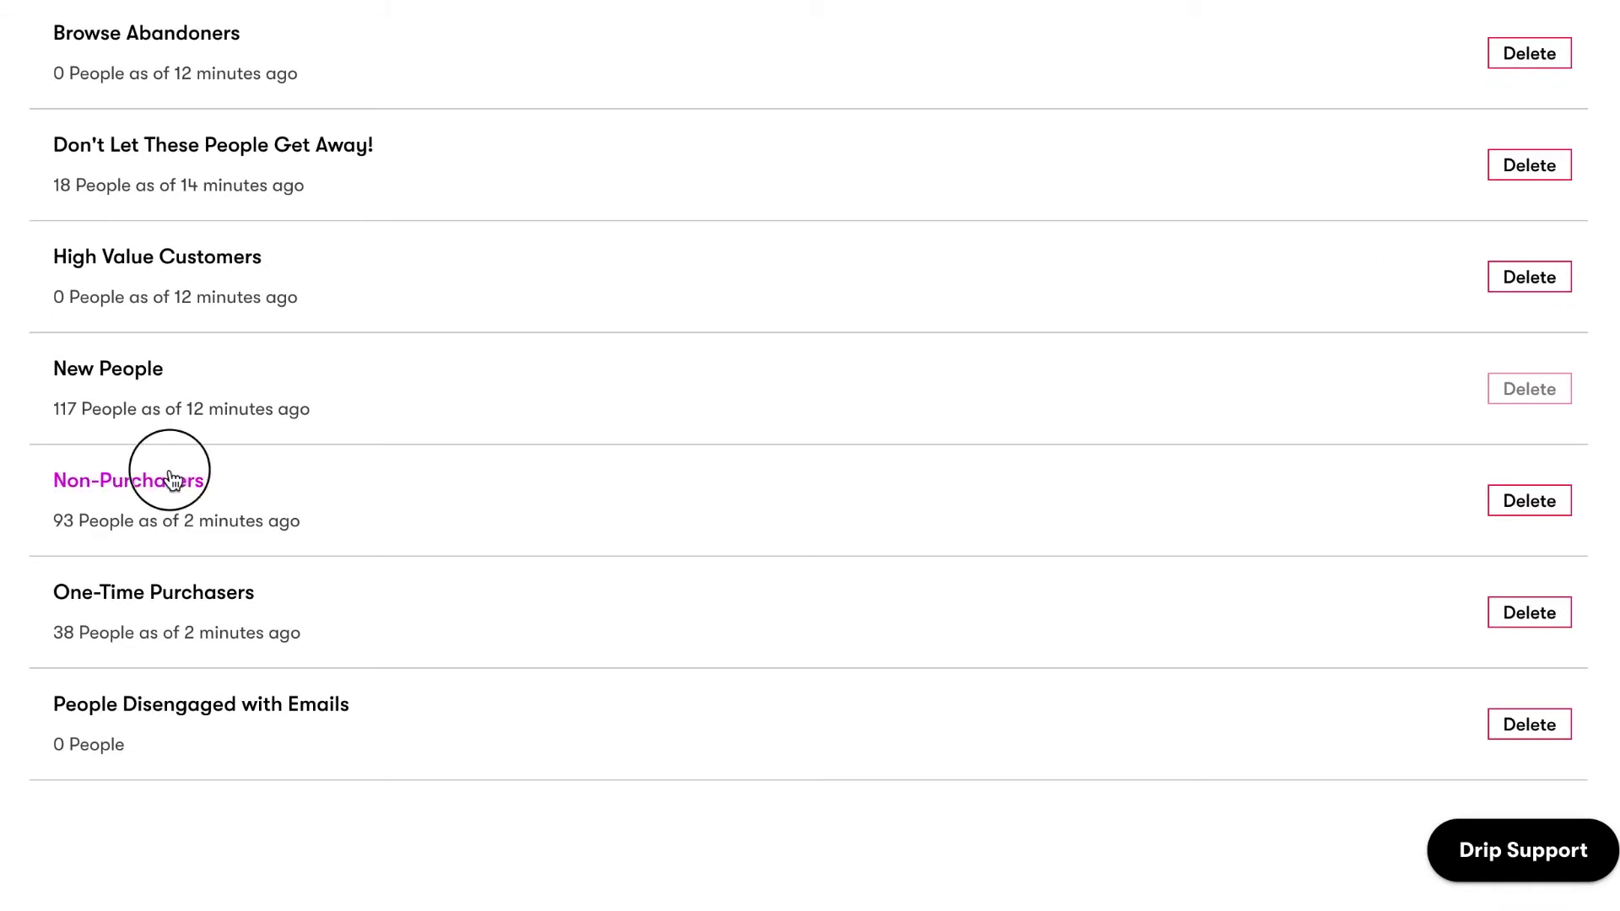
click(25, 133)
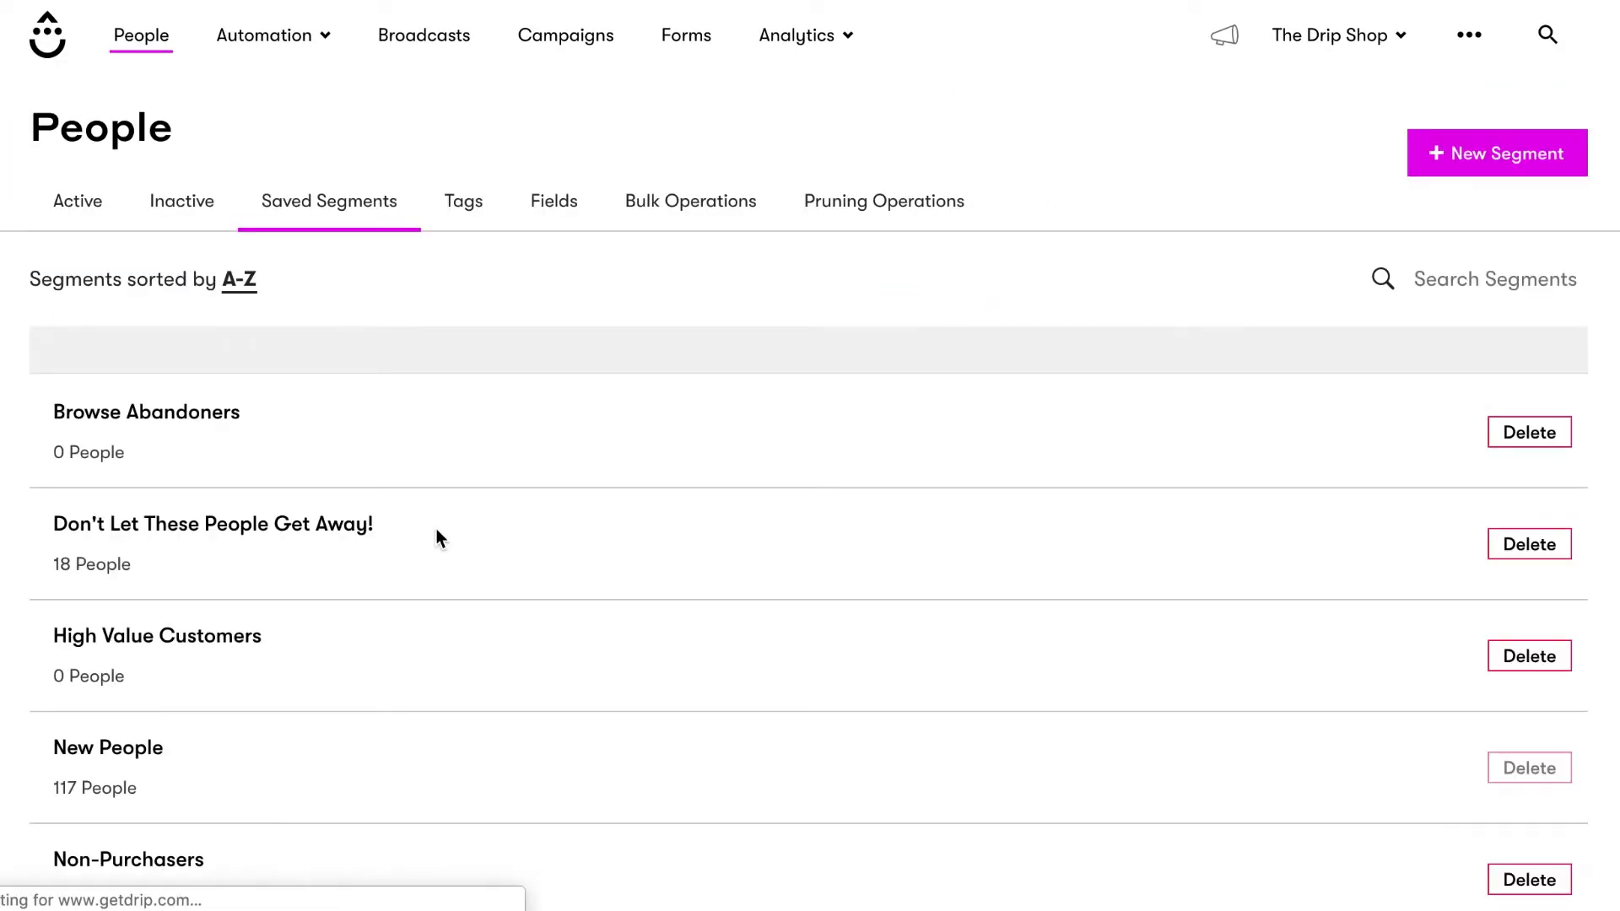
scroll(437, 536, down, 5)
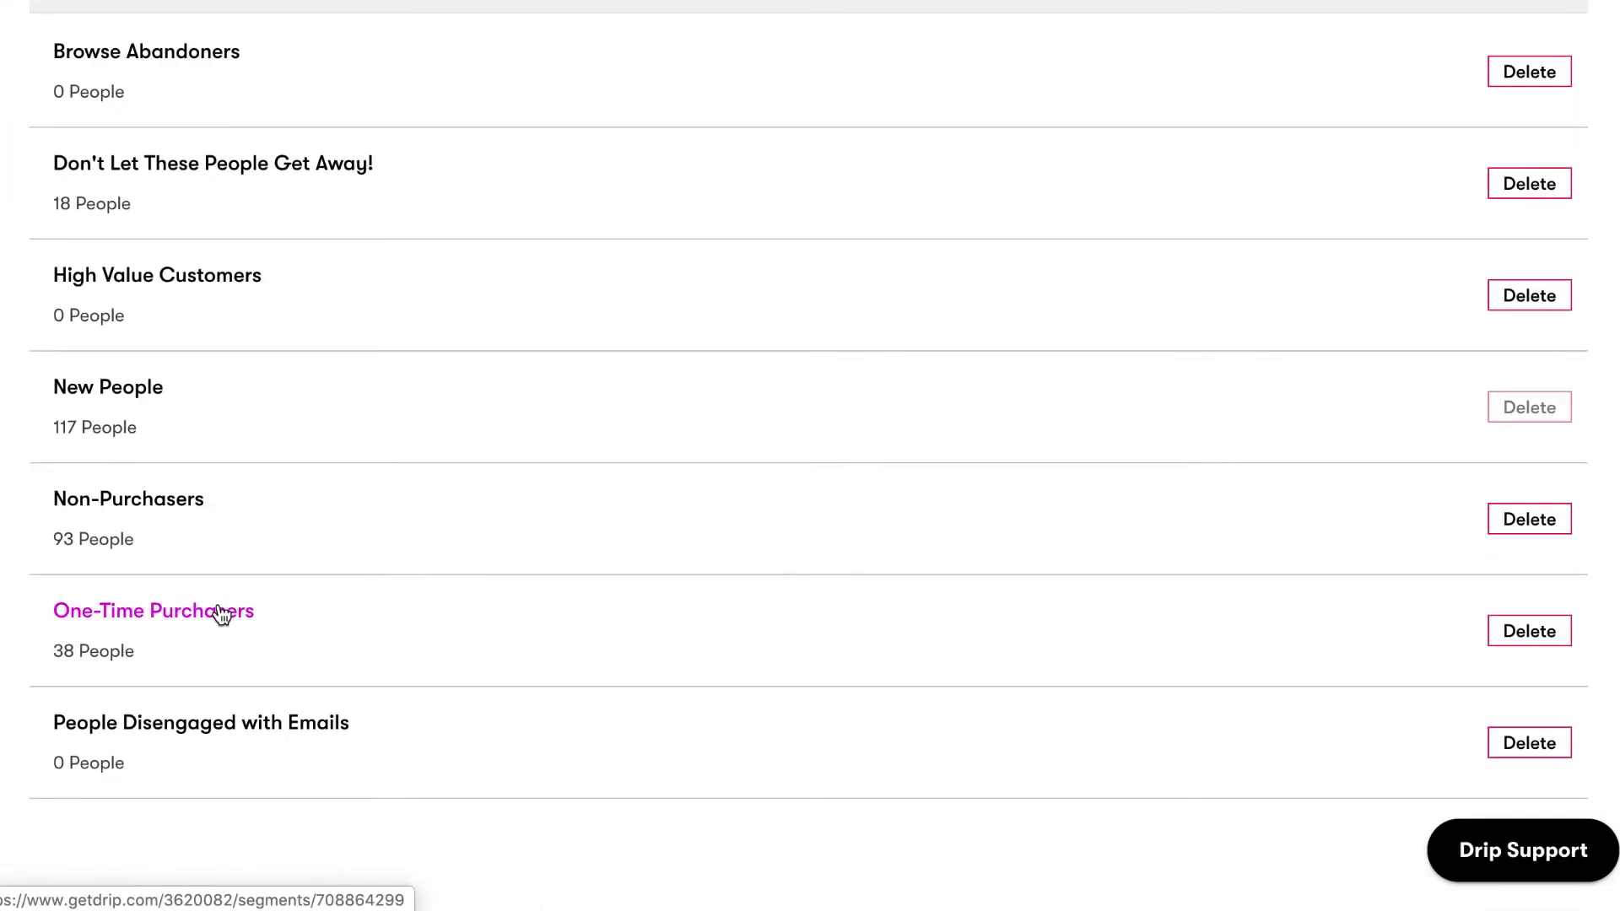
click(221, 611)
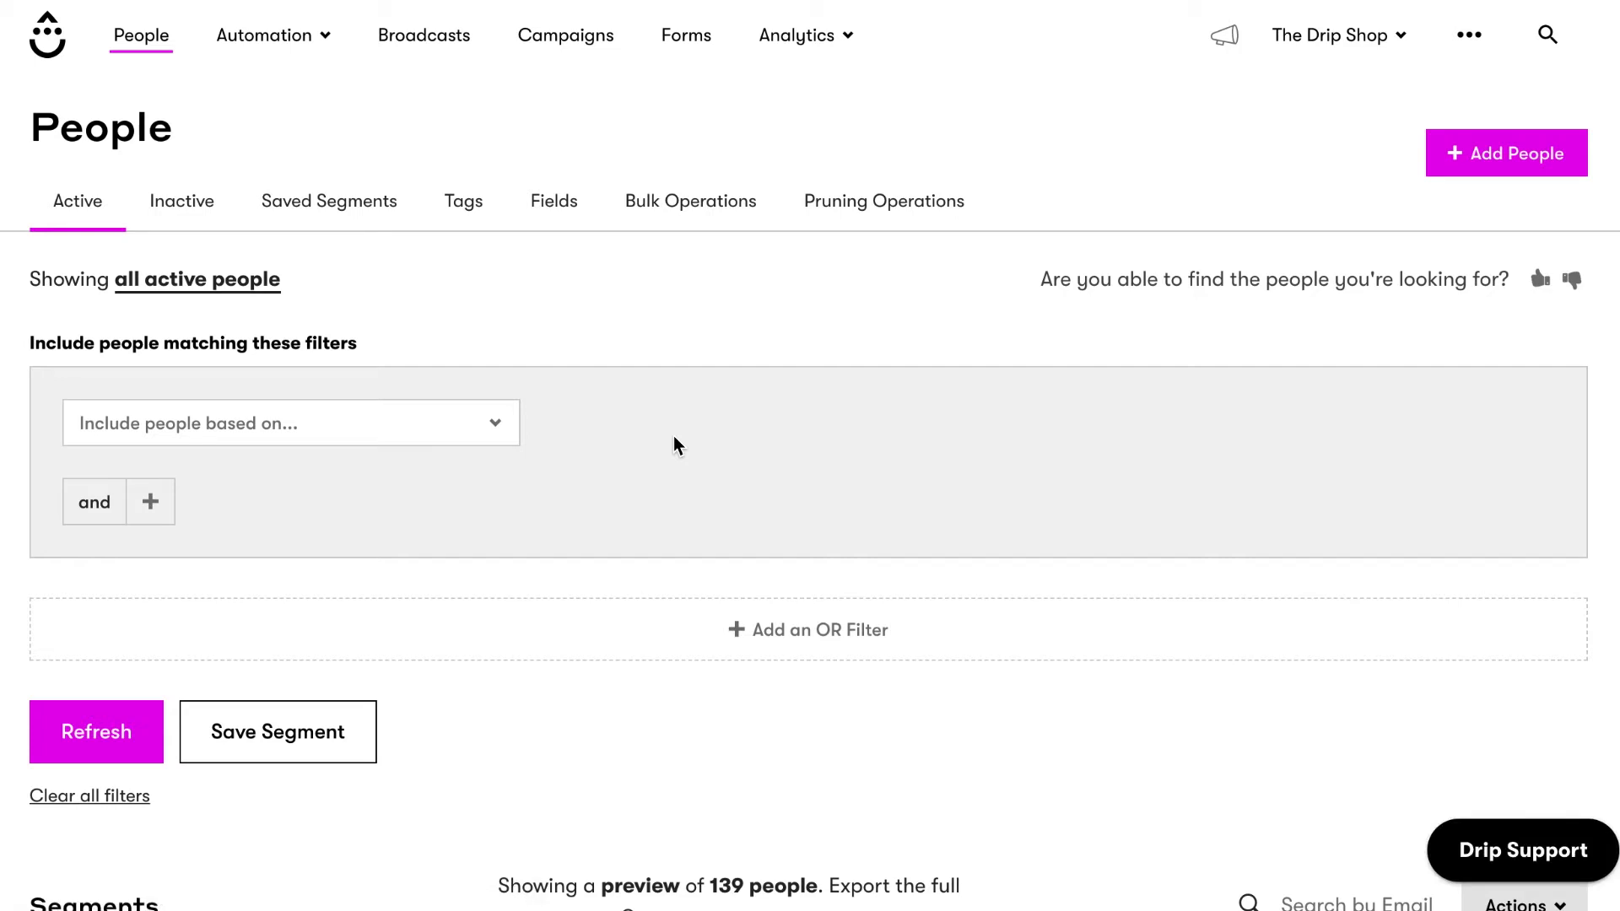
click(1482, 156)
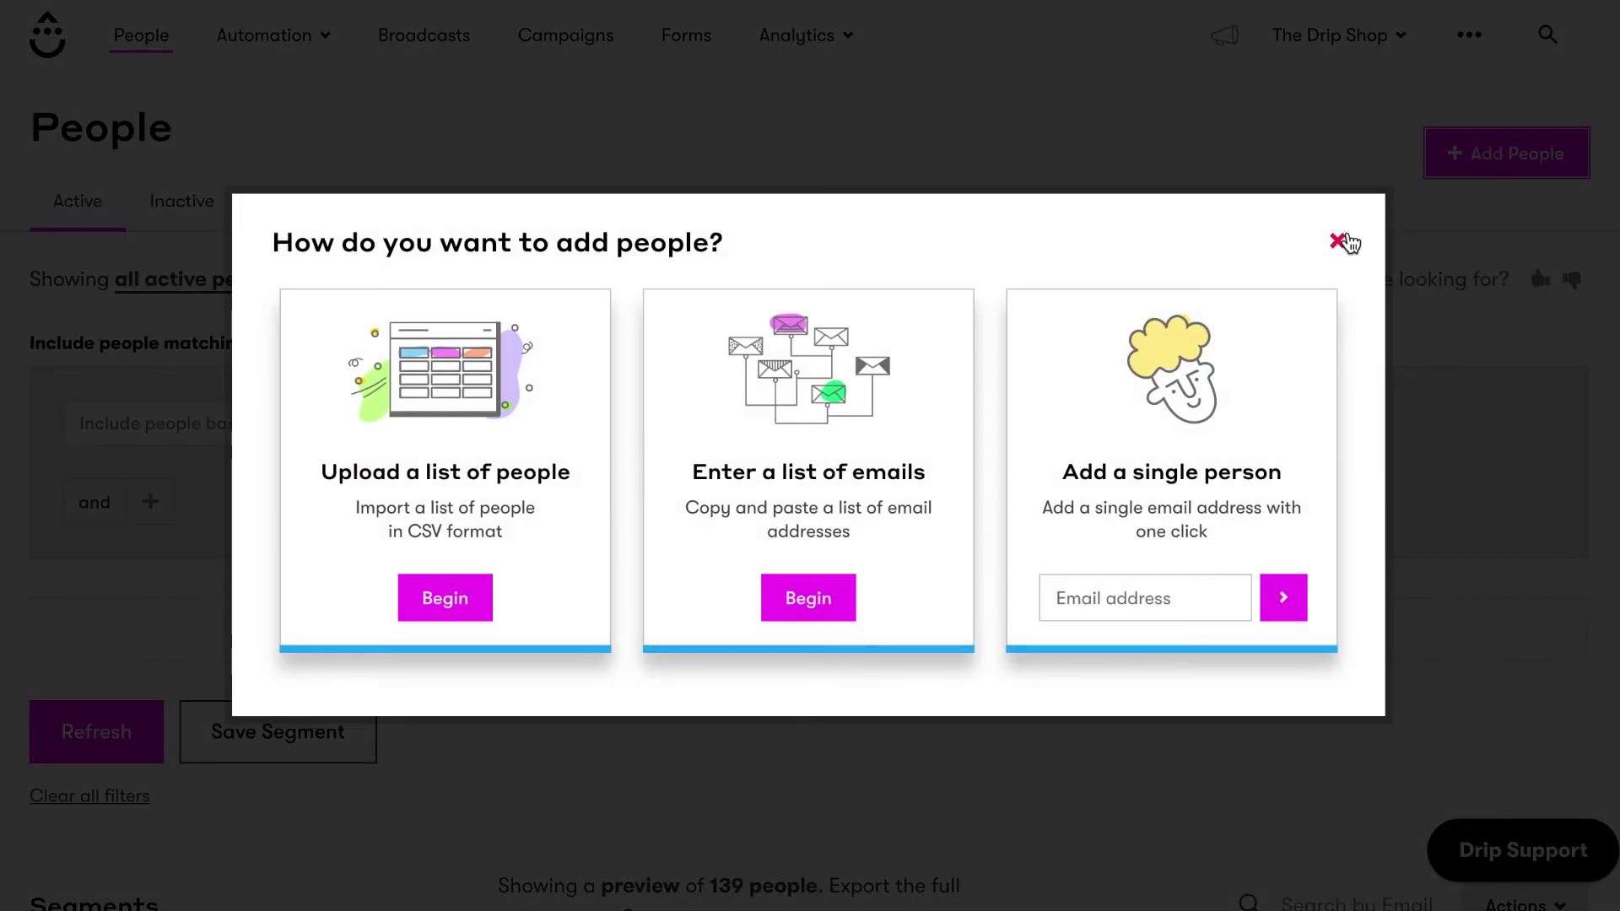
click(1338, 242)
scroll(1347, 337, down, 5)
click(1341, 524)
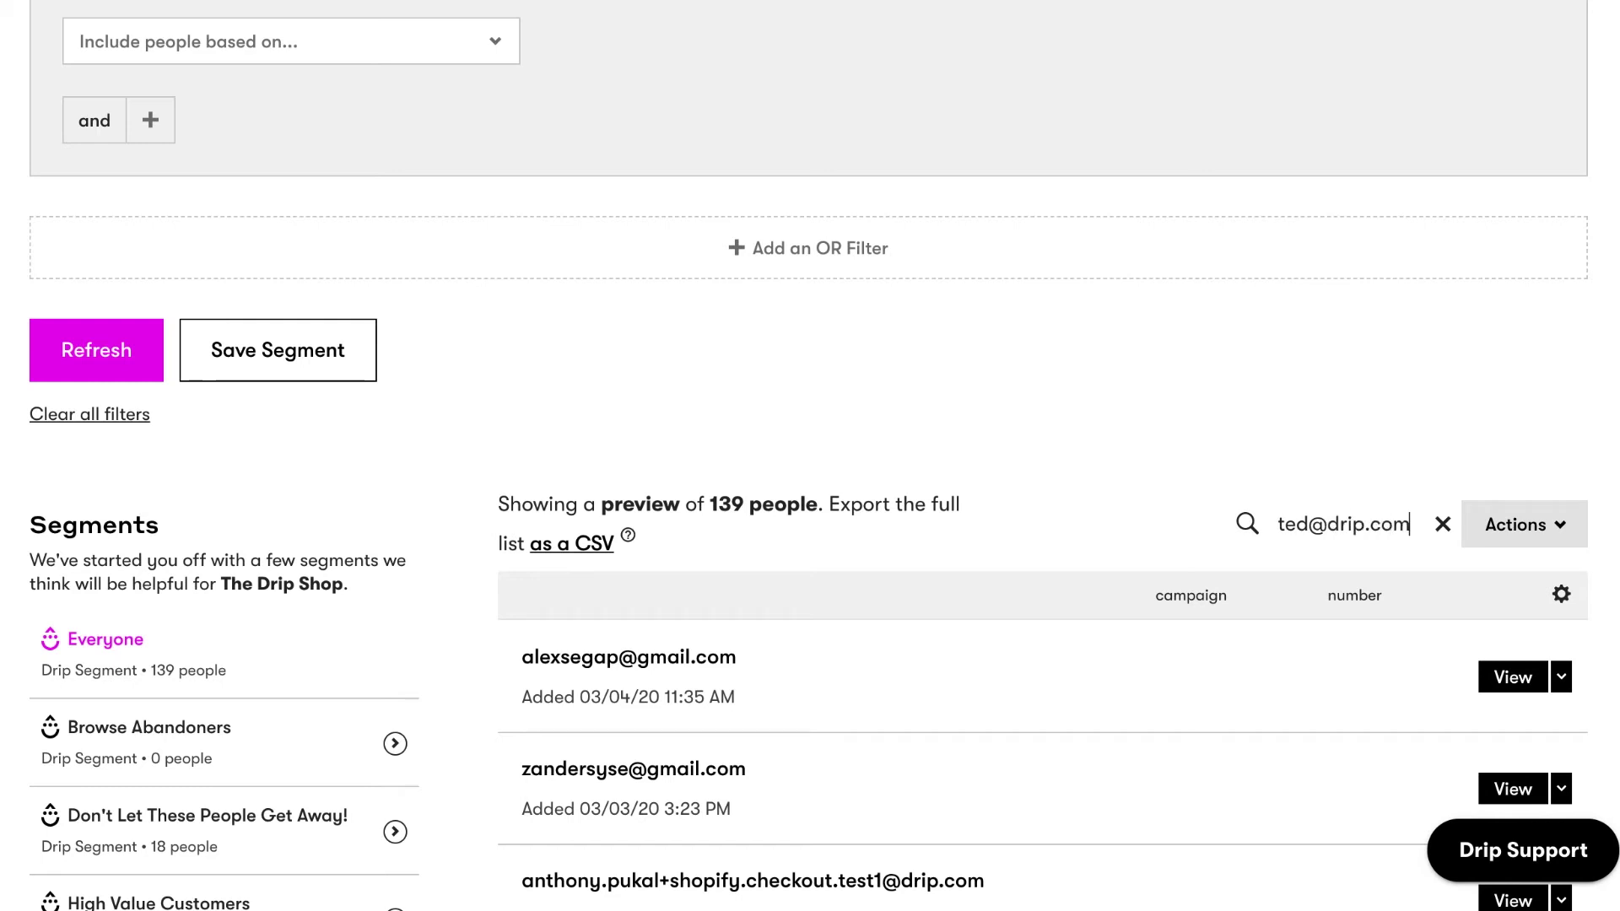
click(1441, 526)
scroll(567, 618, up, 5)
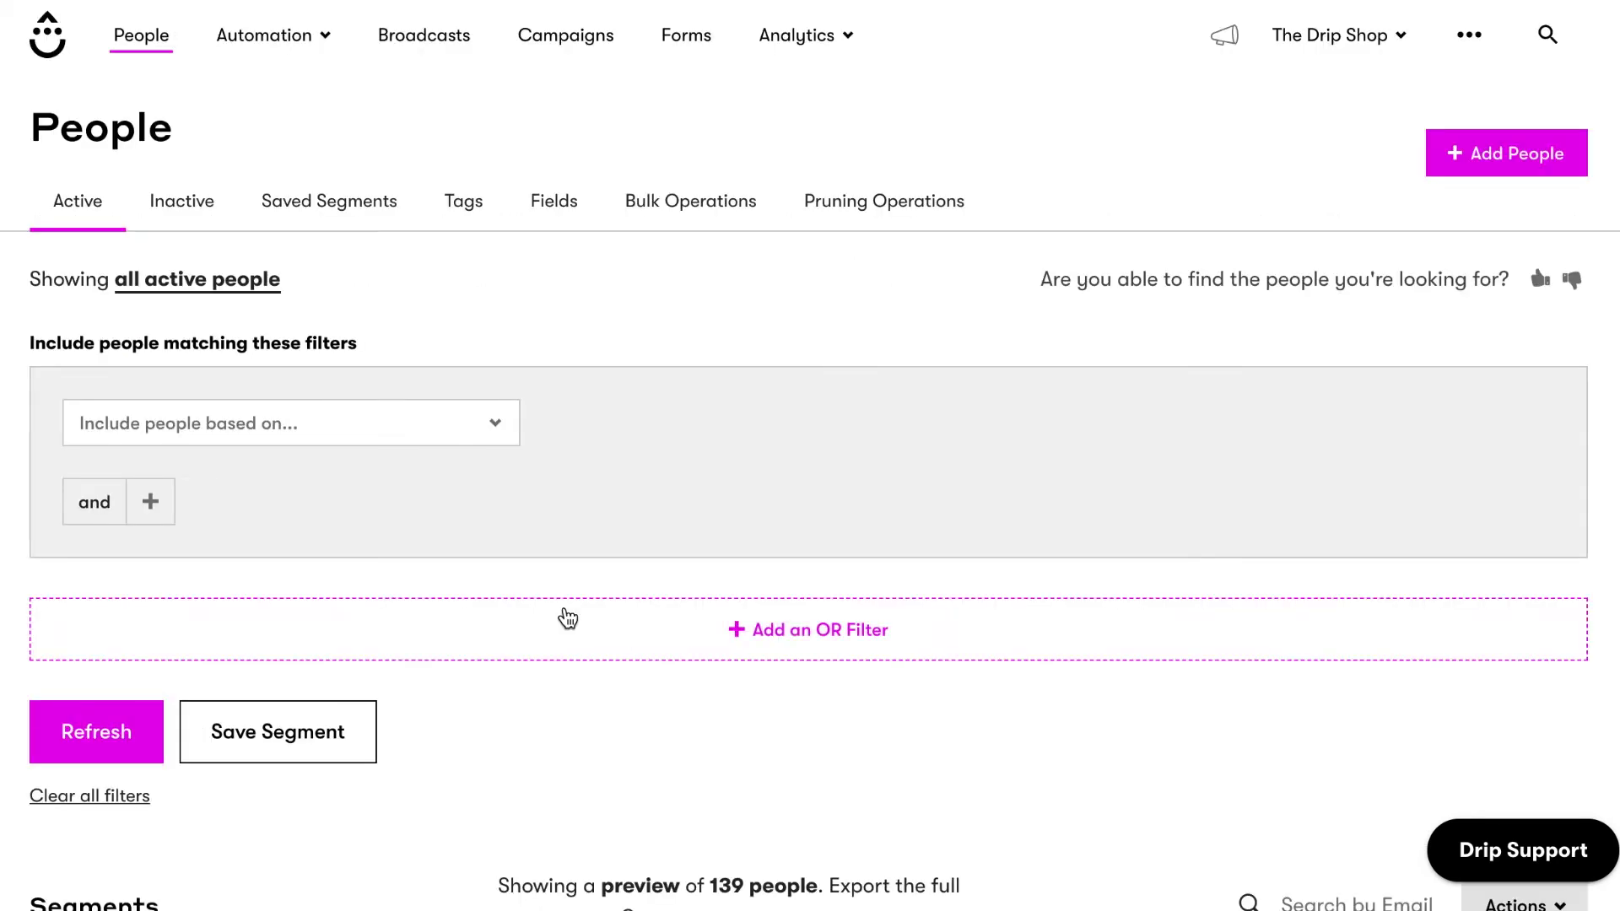
click(482, 211)
click(557, 213)
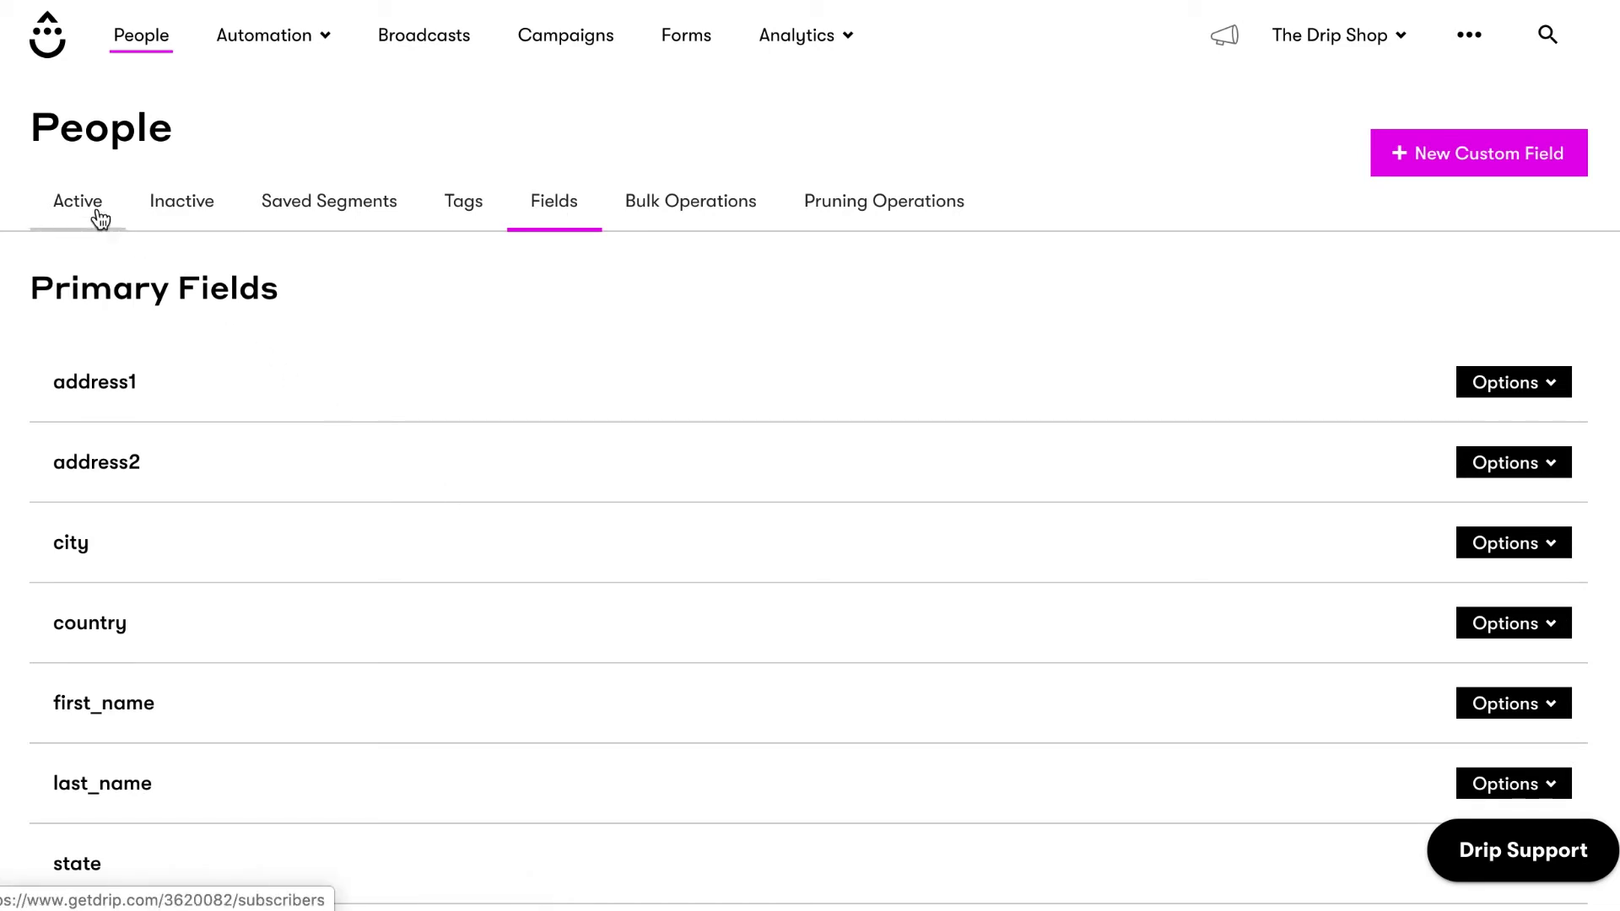
click(96, 211)
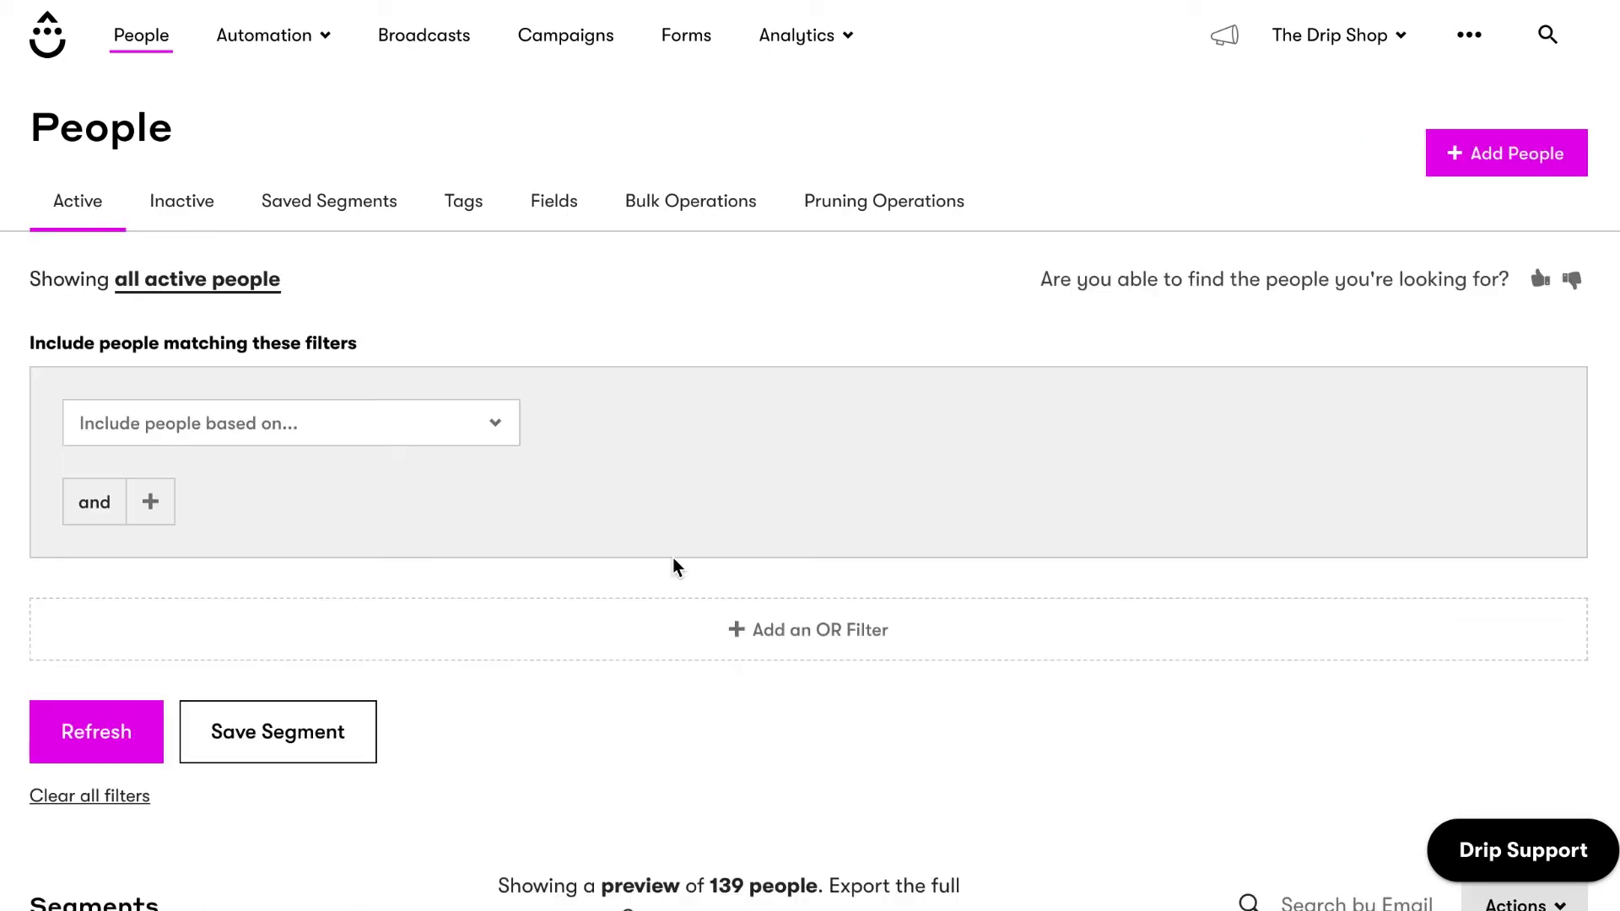
scroll(672, 561, down, 1)
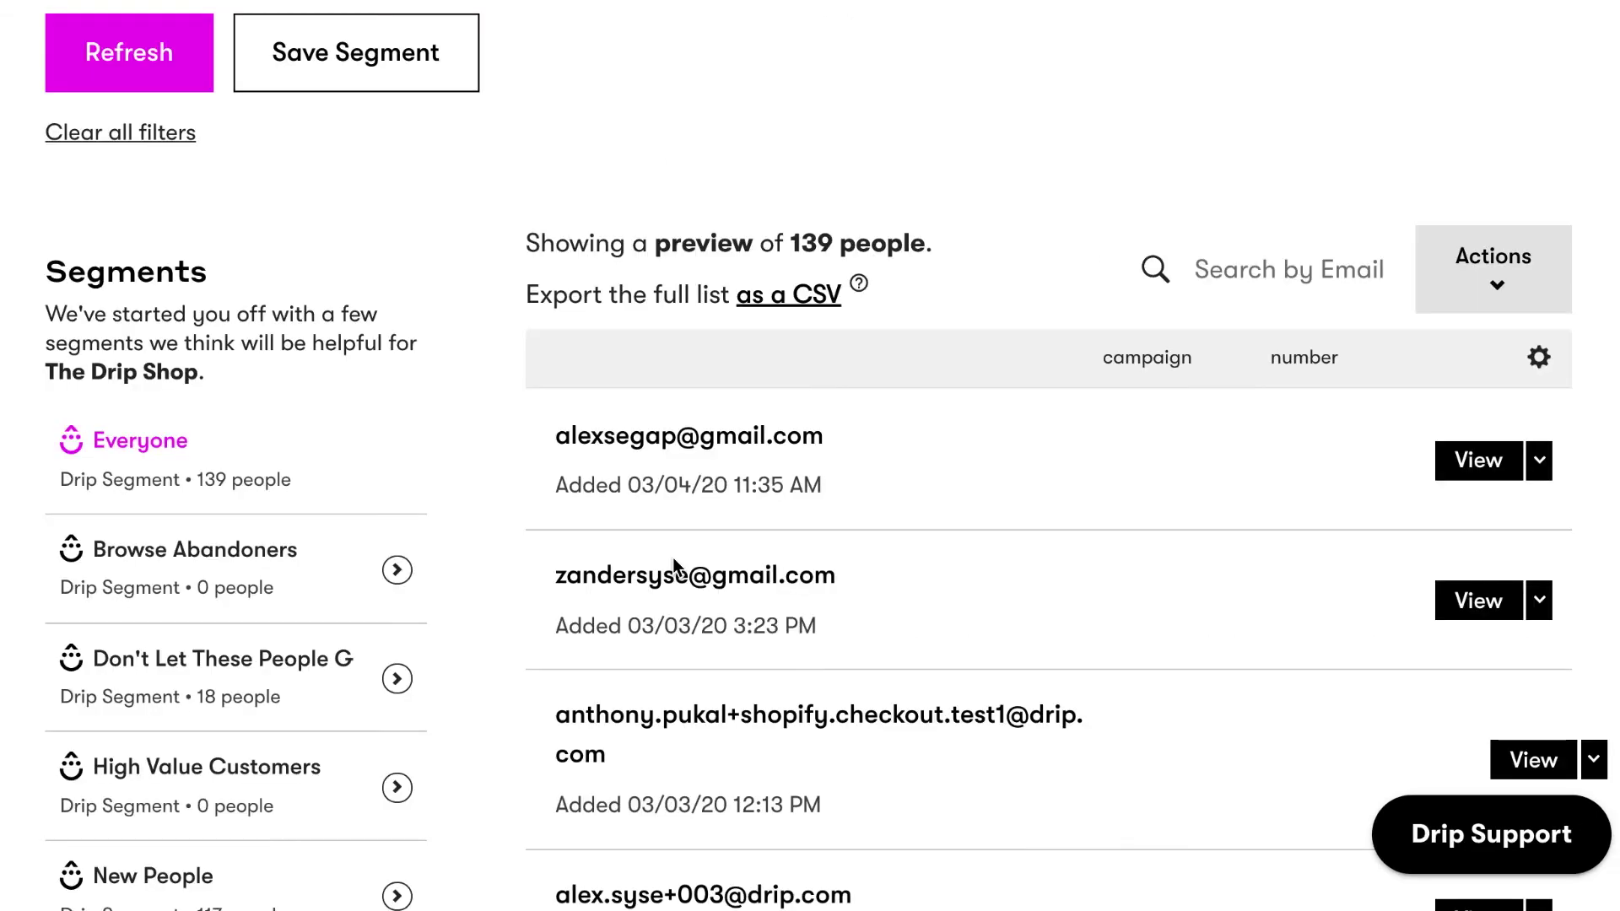
scroll(507, 753, down, 2)
scroll(508, 752, down, 2)
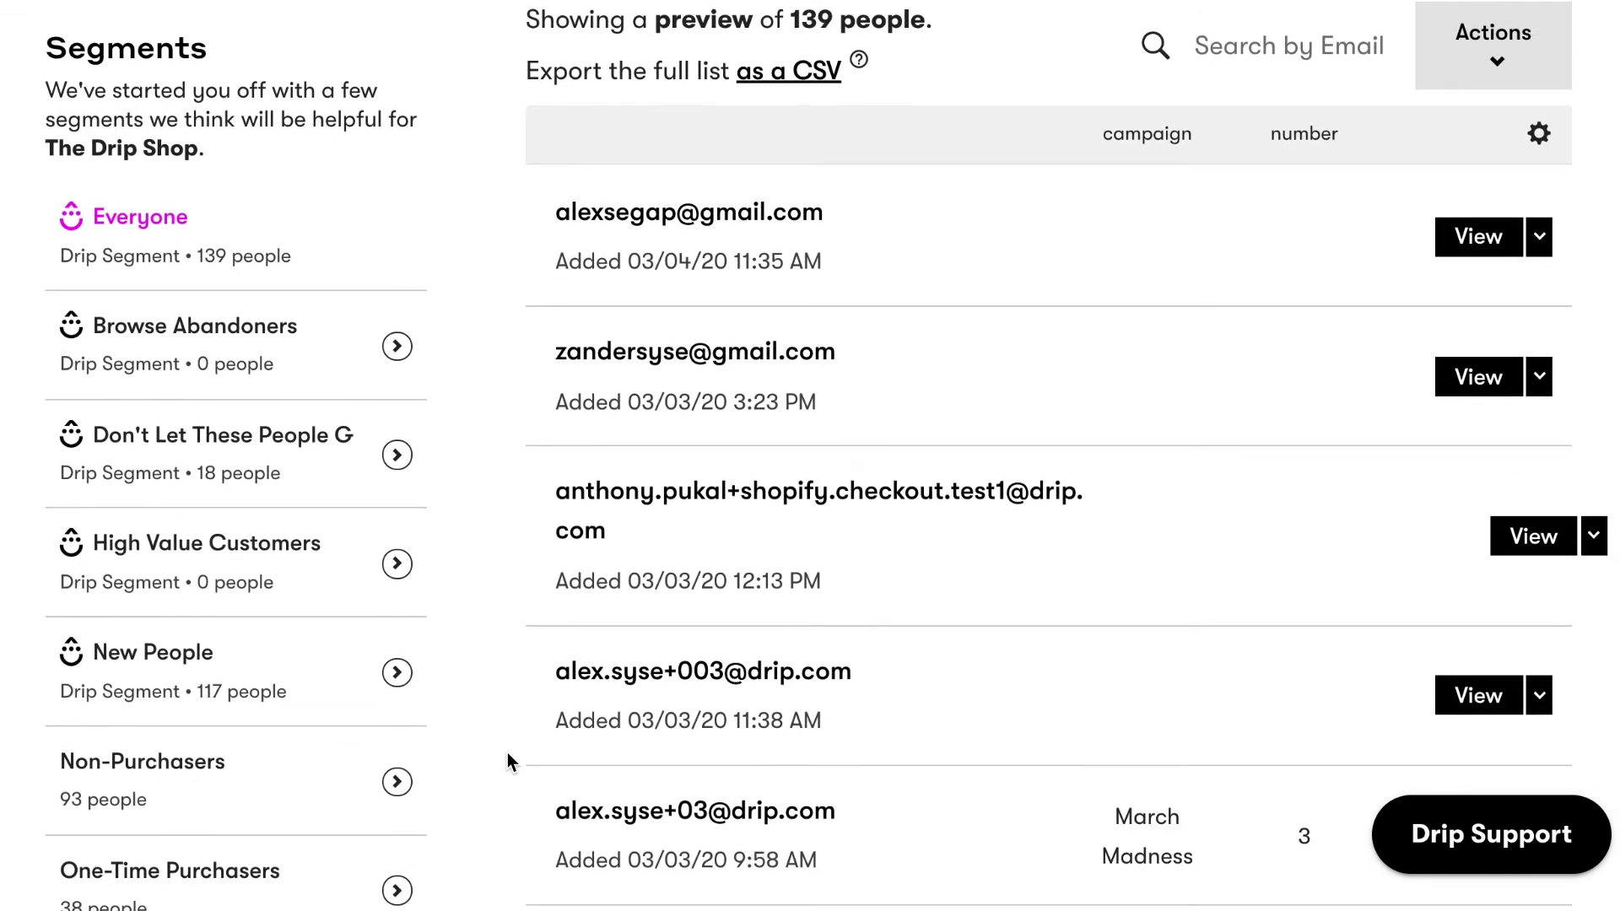
scroll(508, 753, down, 4)
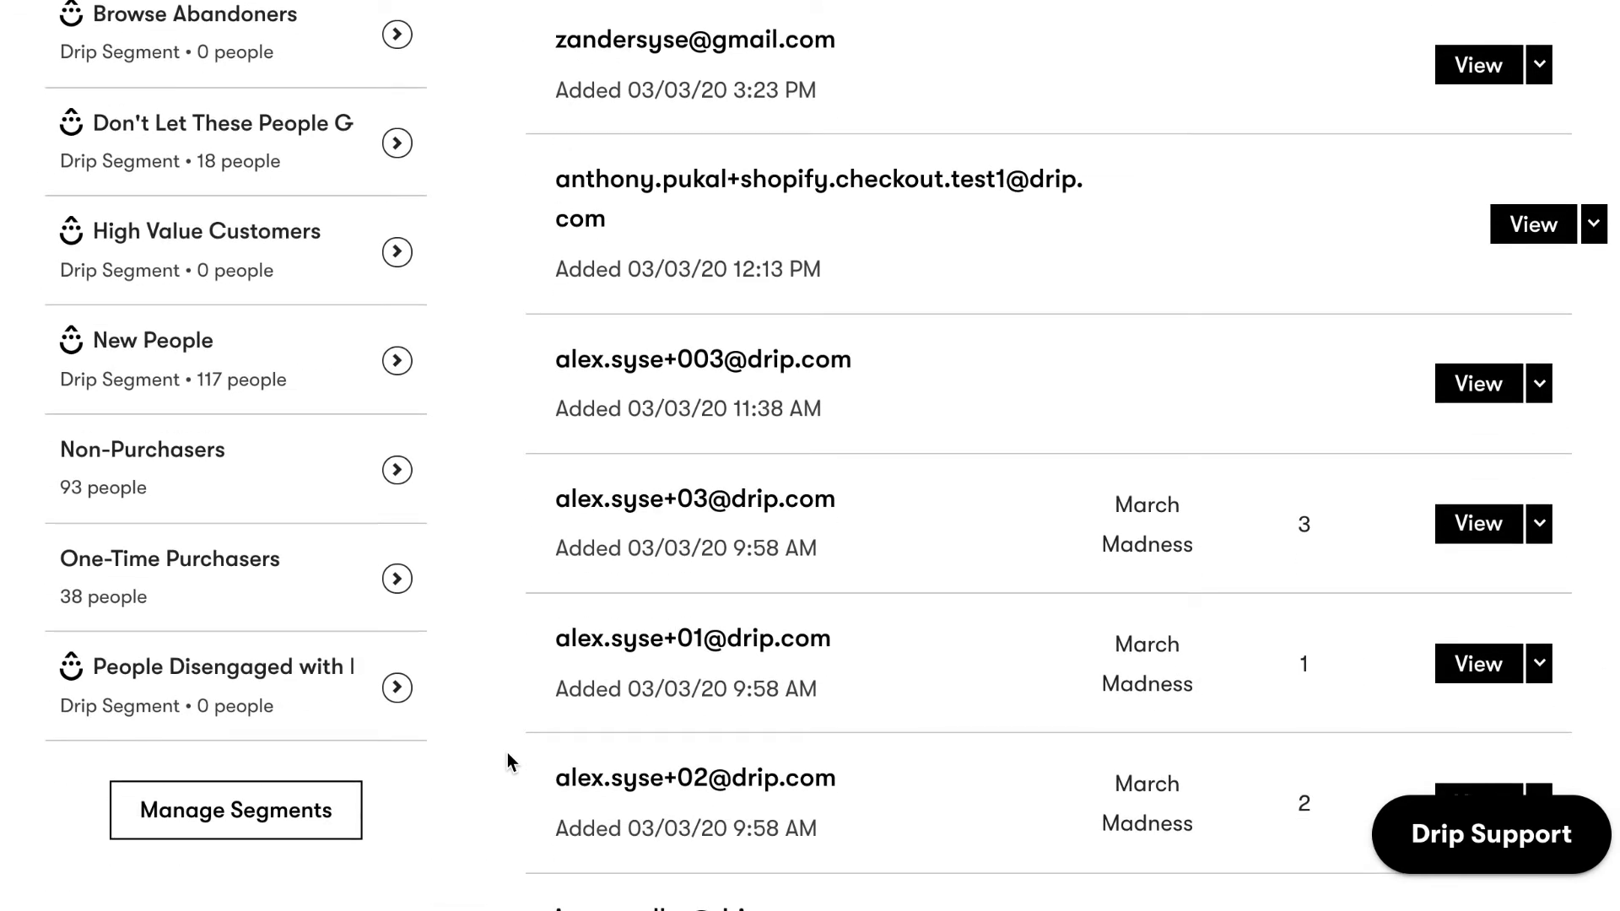
scroll(508, 752, up, 4)
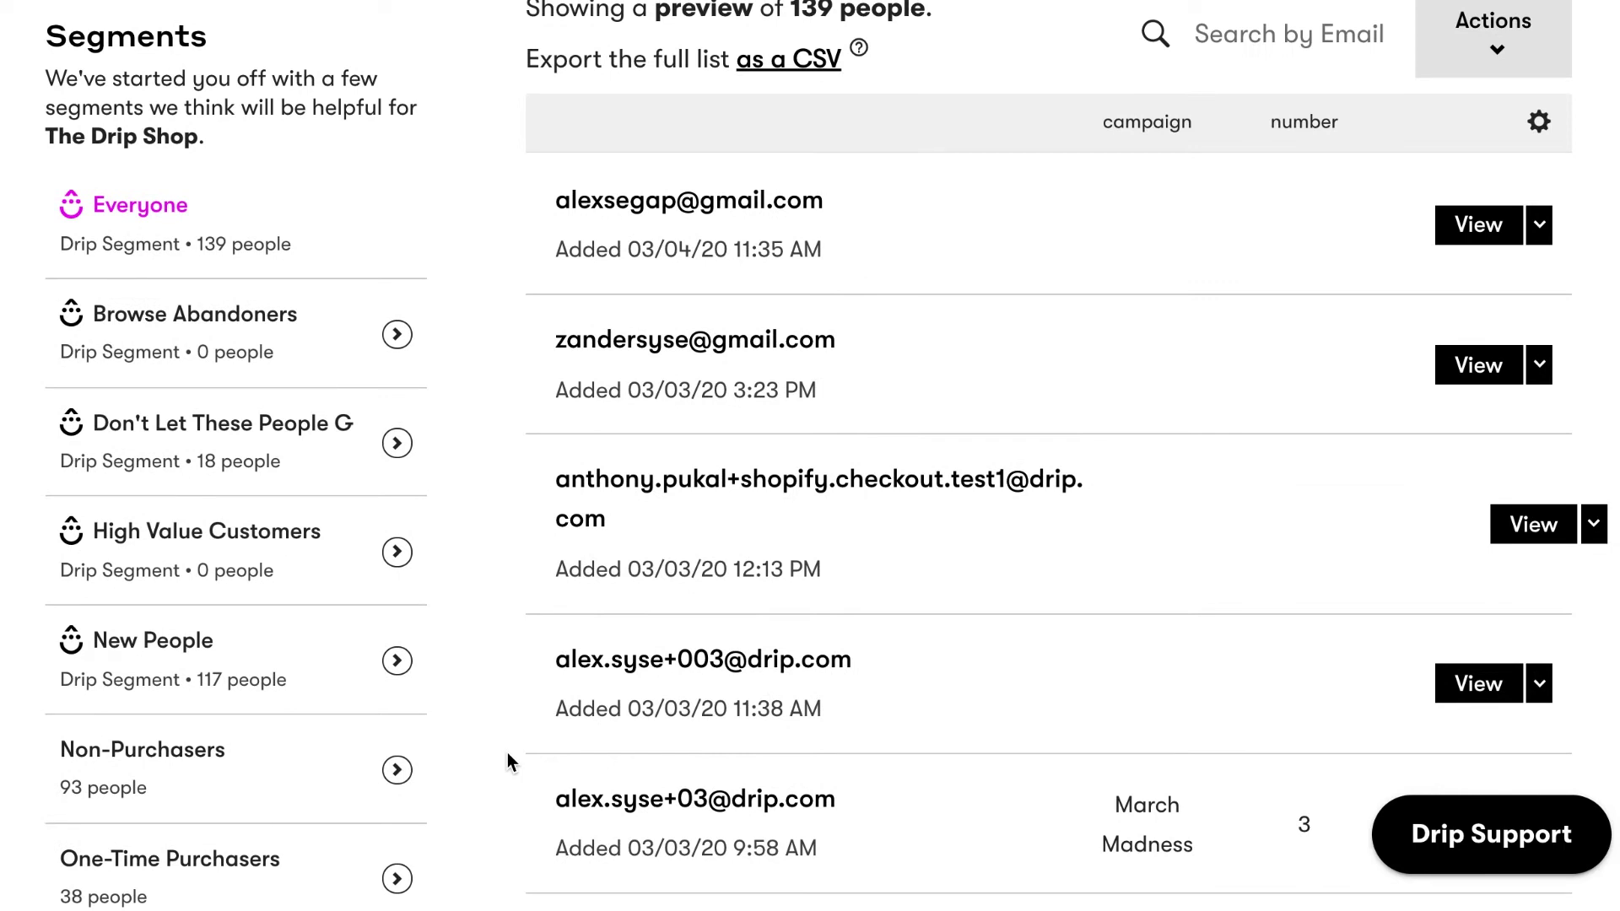
scroll(507, 752, up, 12)
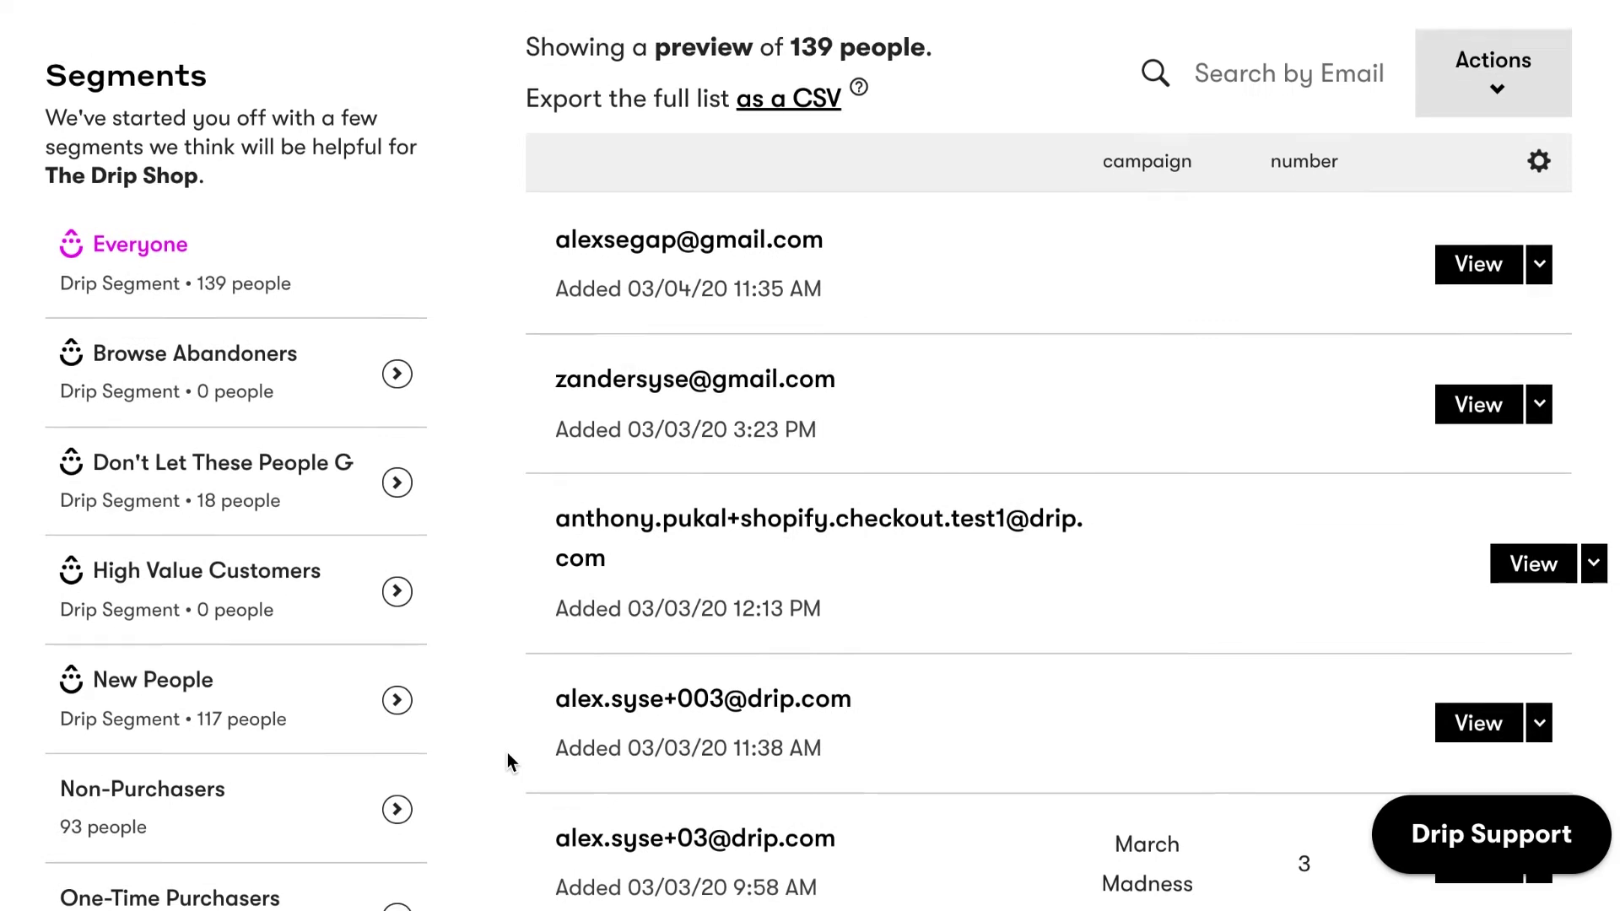
Choose Purchase history as the people filter criterion.
click(561, 435)
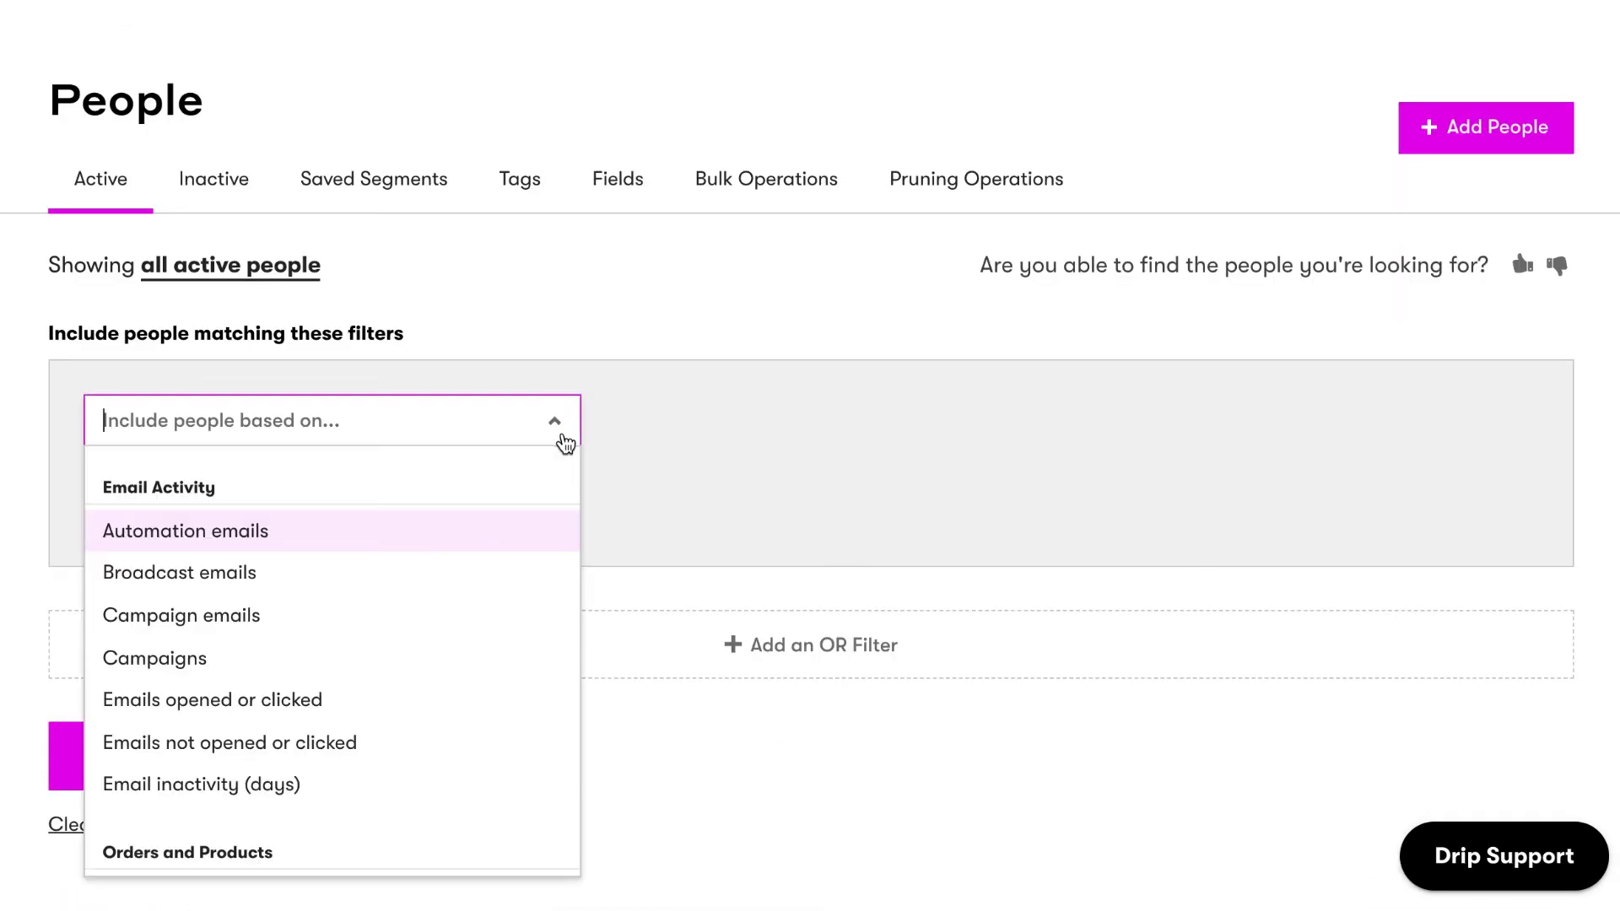
scroll(544, 530, down, 3)
scroll(547, 531, down, 5)
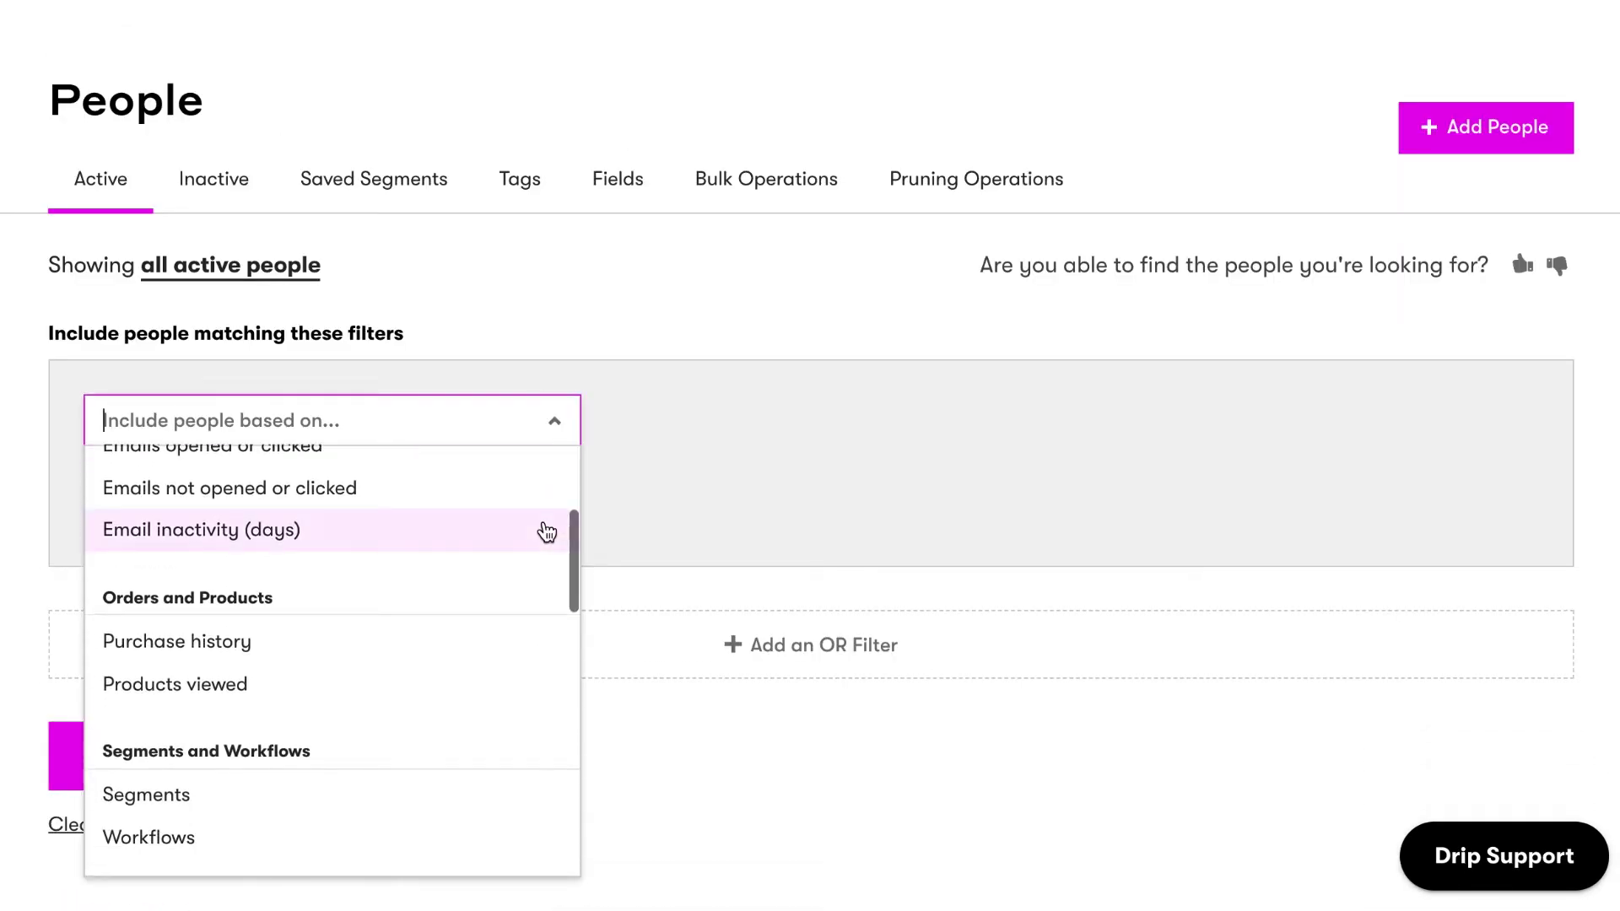
scroll(546, 532, down, 8)
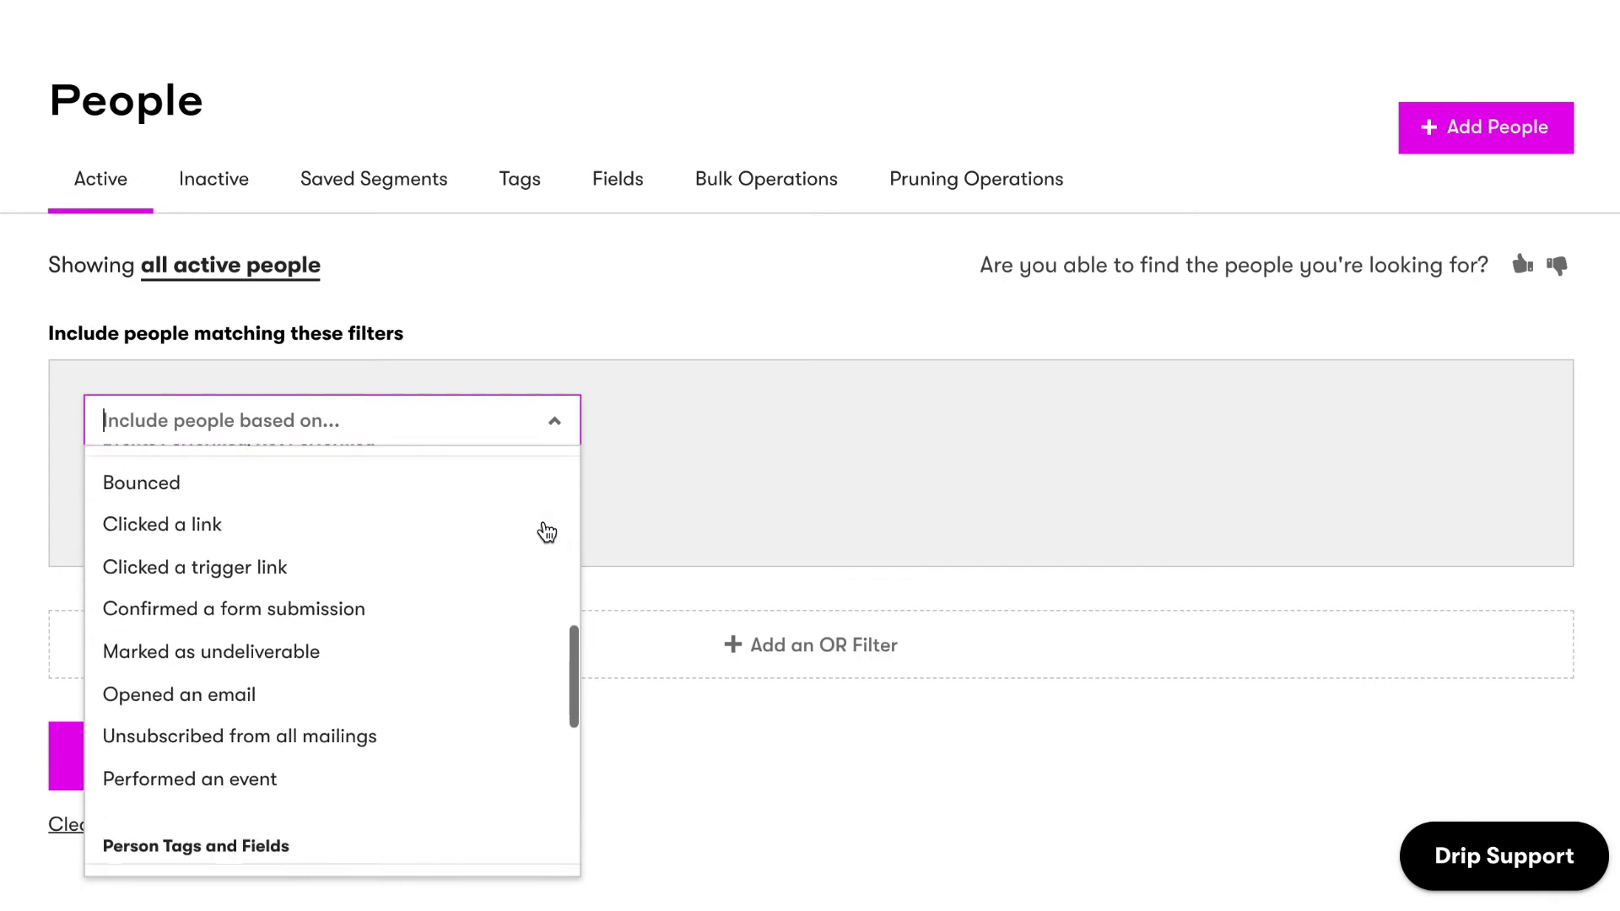
scroll(546, 531, down, 2)
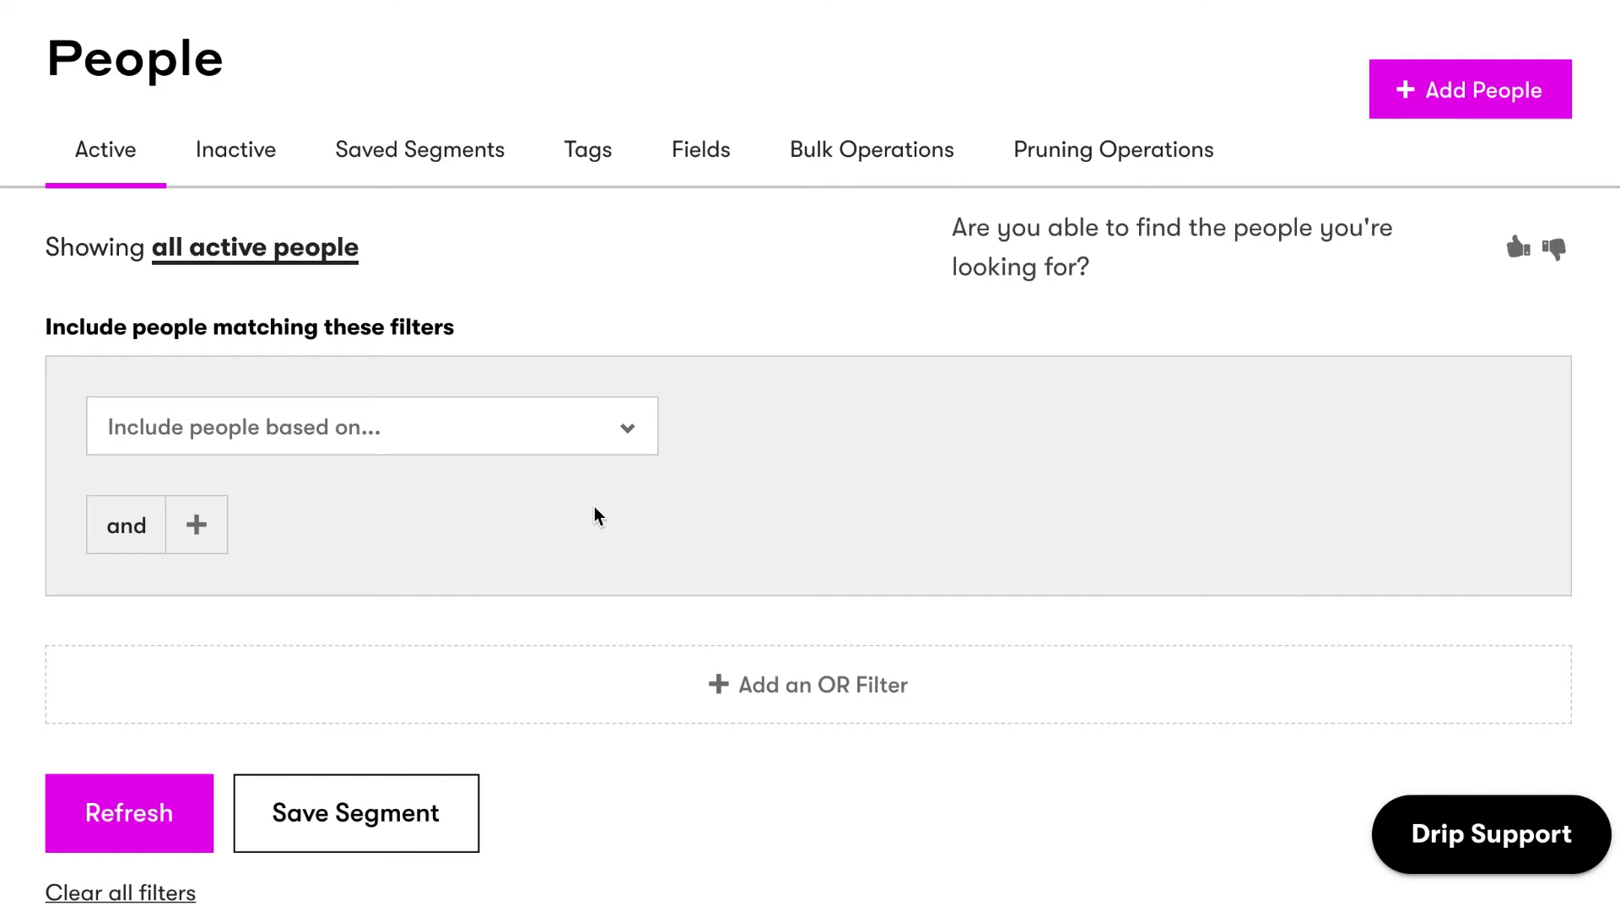
click(553, 383)
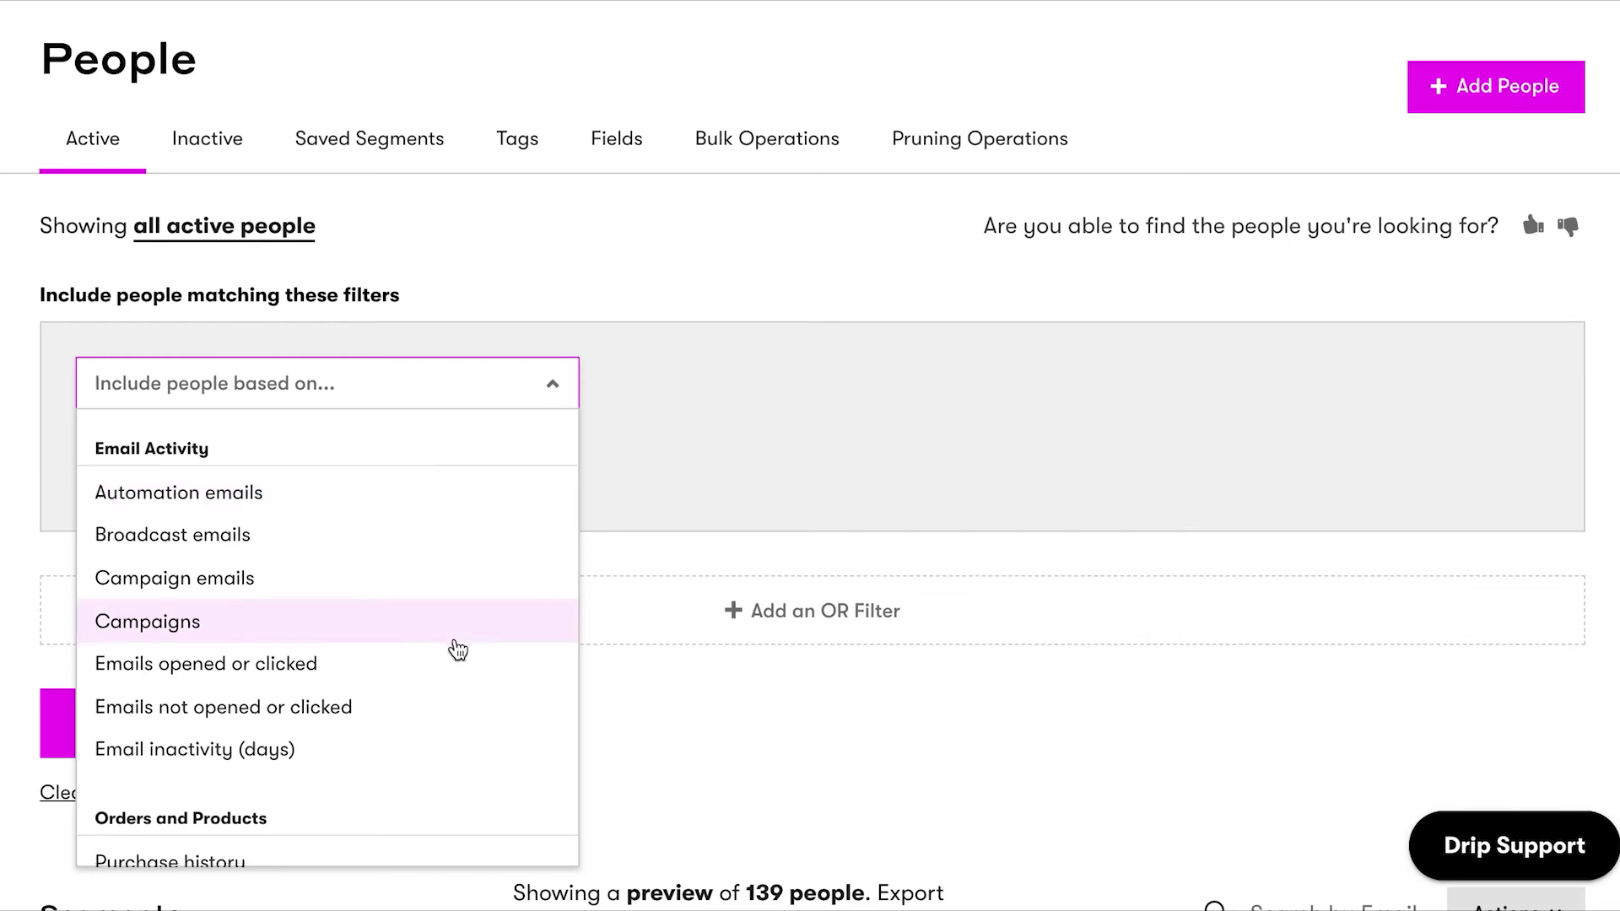
scroll(456, 649, down, 2)
click(408, 695)
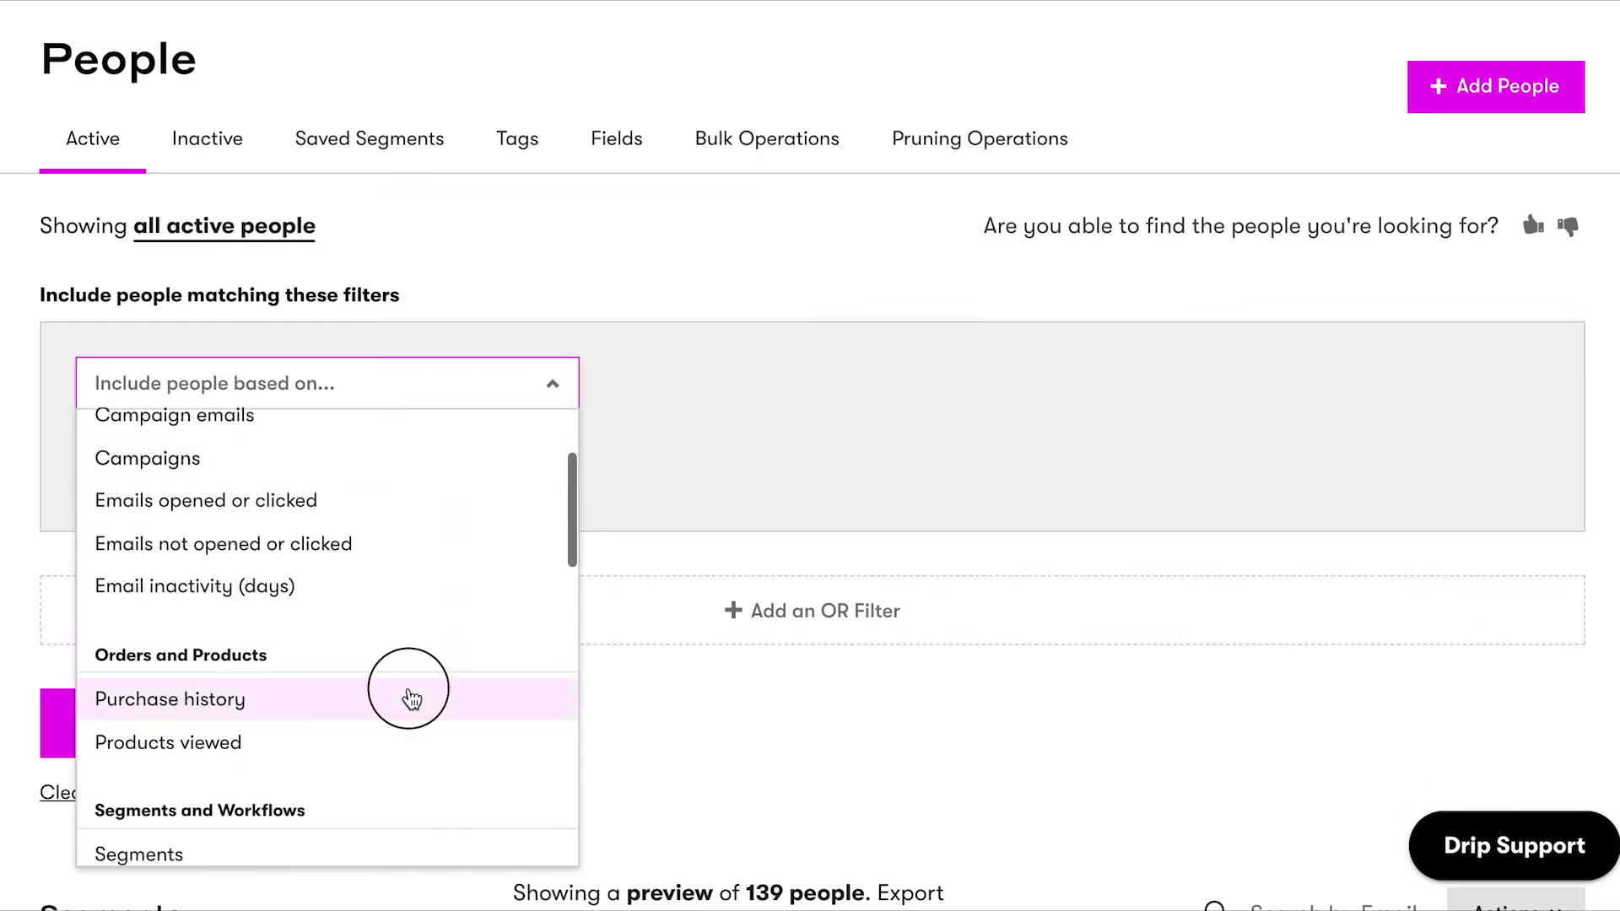
Require orders placed at least 3 times this month, and add a second AND condition.
click(1276, 388)
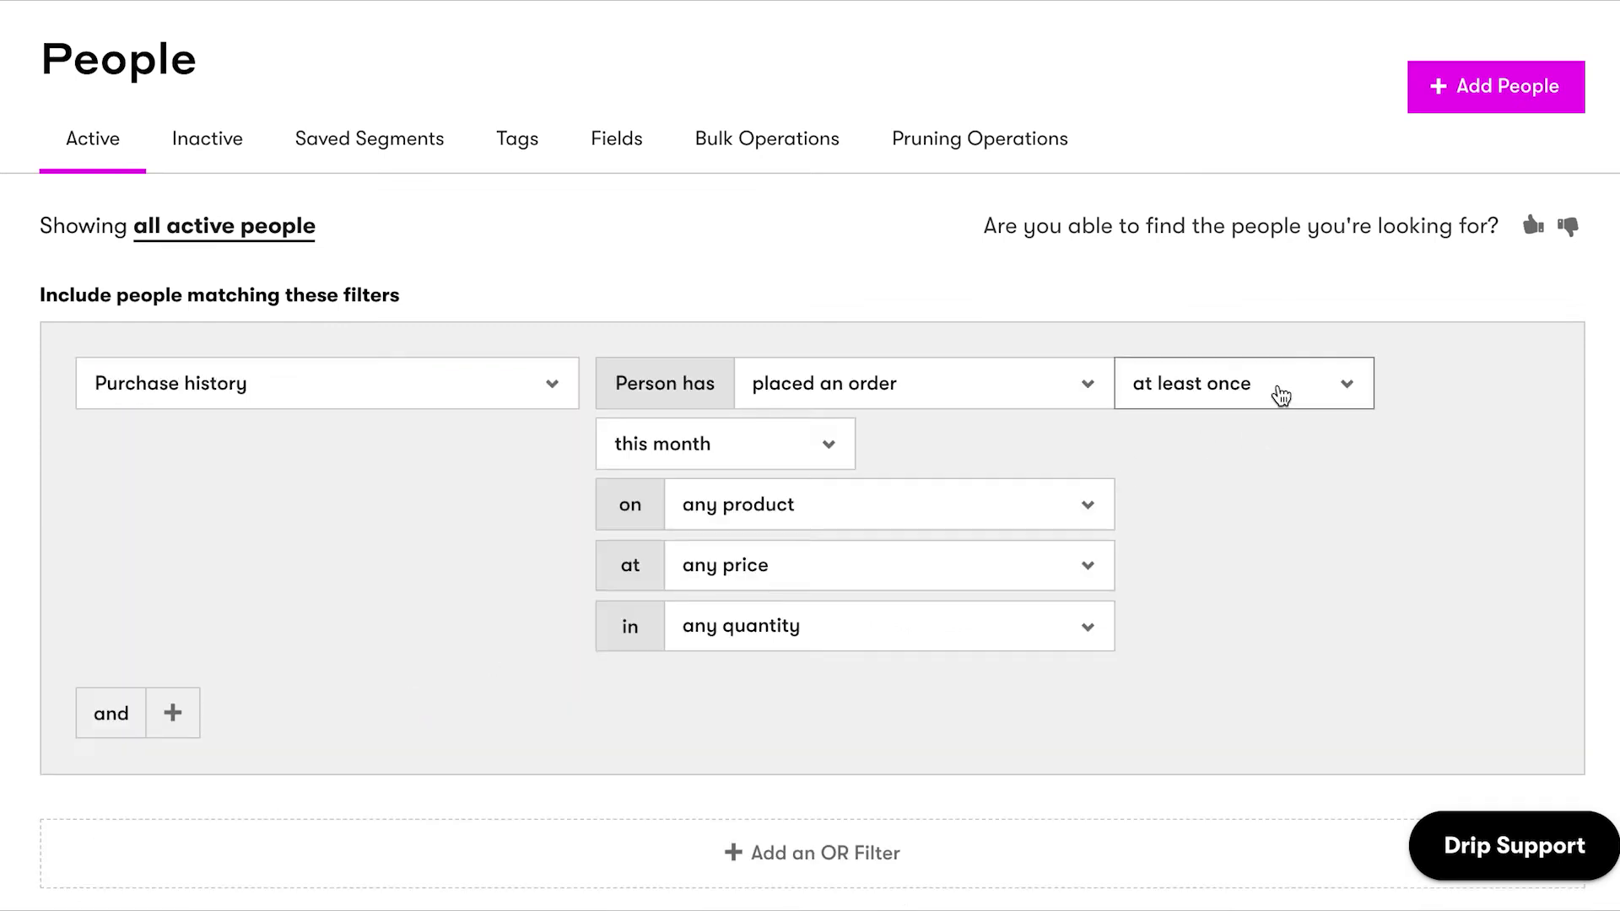
click(1263, 471)
click(658, 442)
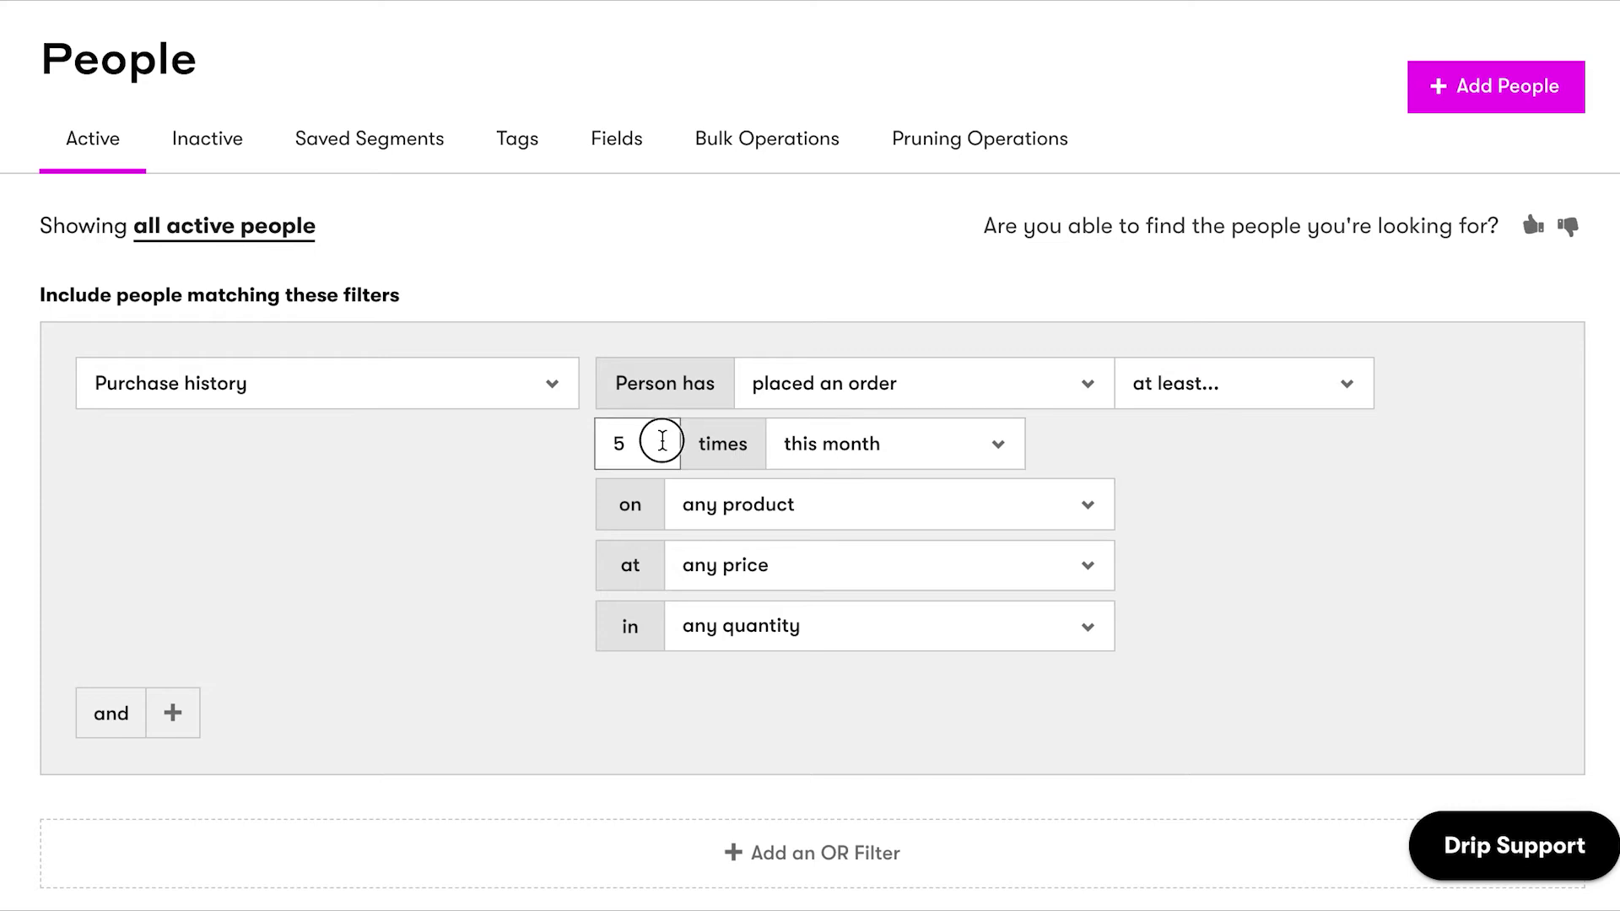
key(BackSpace)
text(3)
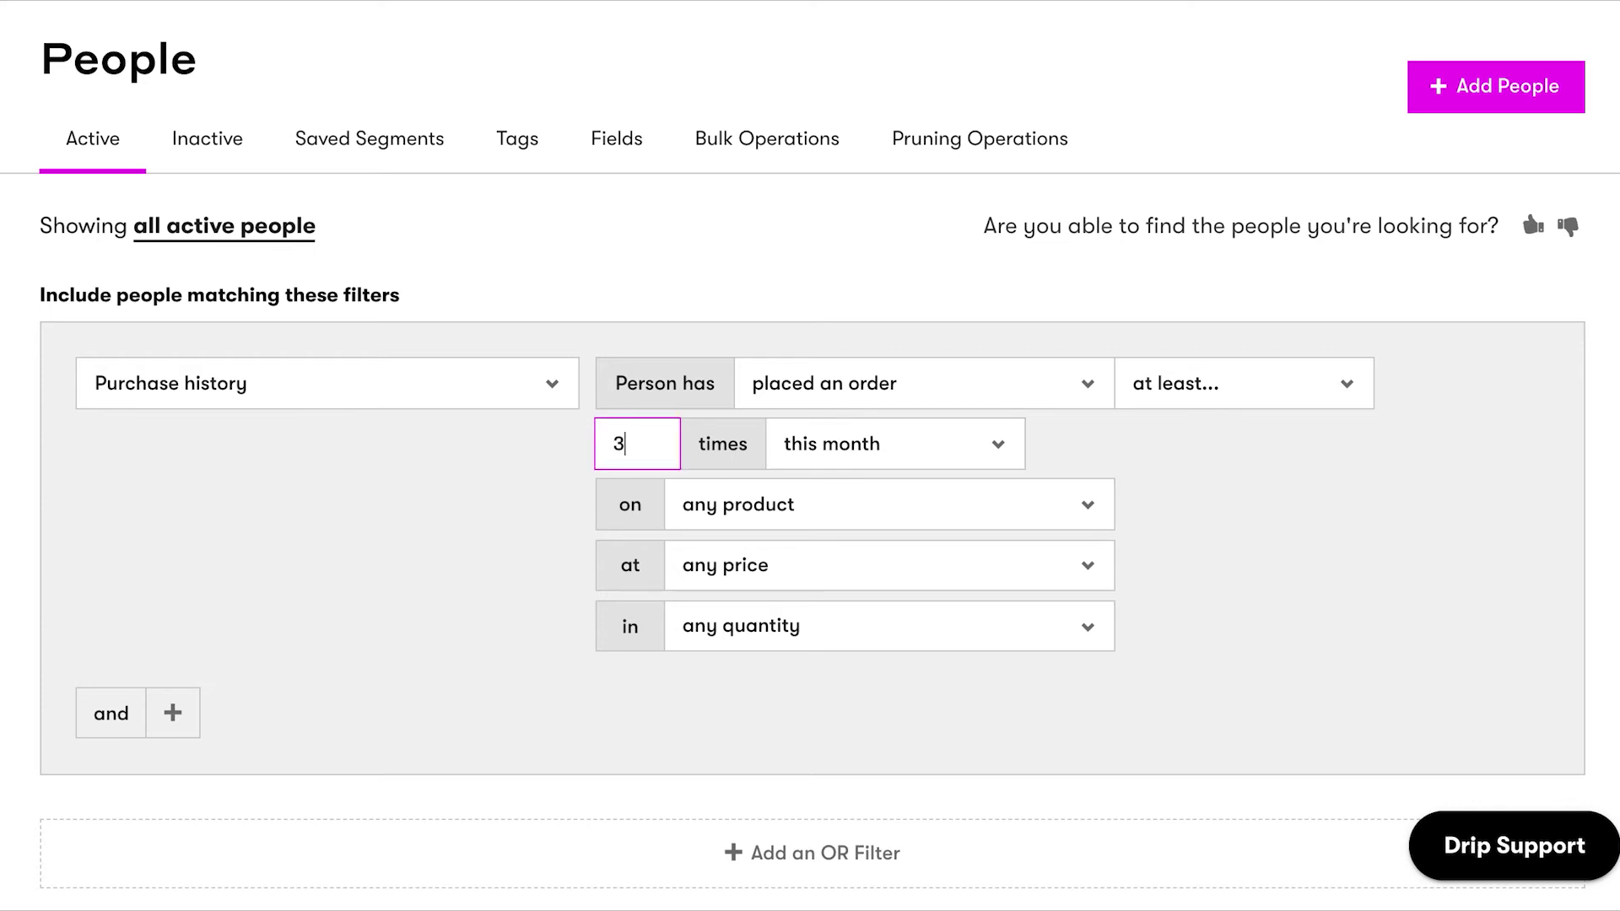
click(421, 518)
scroll(422, 518, down, 2)
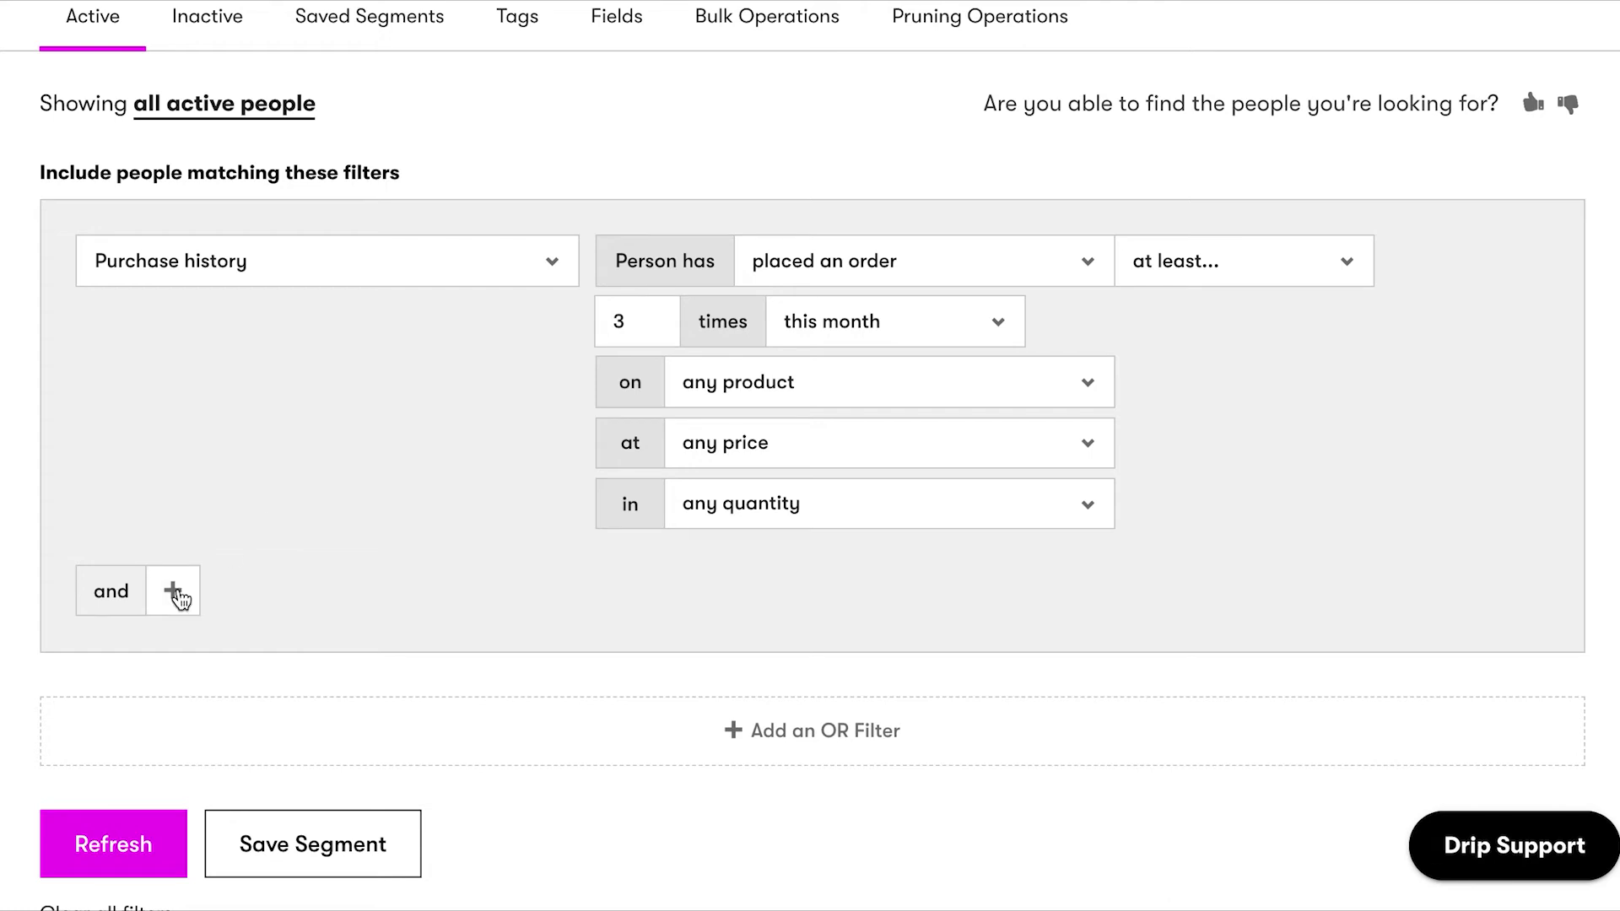
click(173, 591)
Set the second condition to Lifetime Value greater than or equal to 200.
scroll(523, 518, down, 2)
click(548, 427)
scroll(472, 682, down, 10)
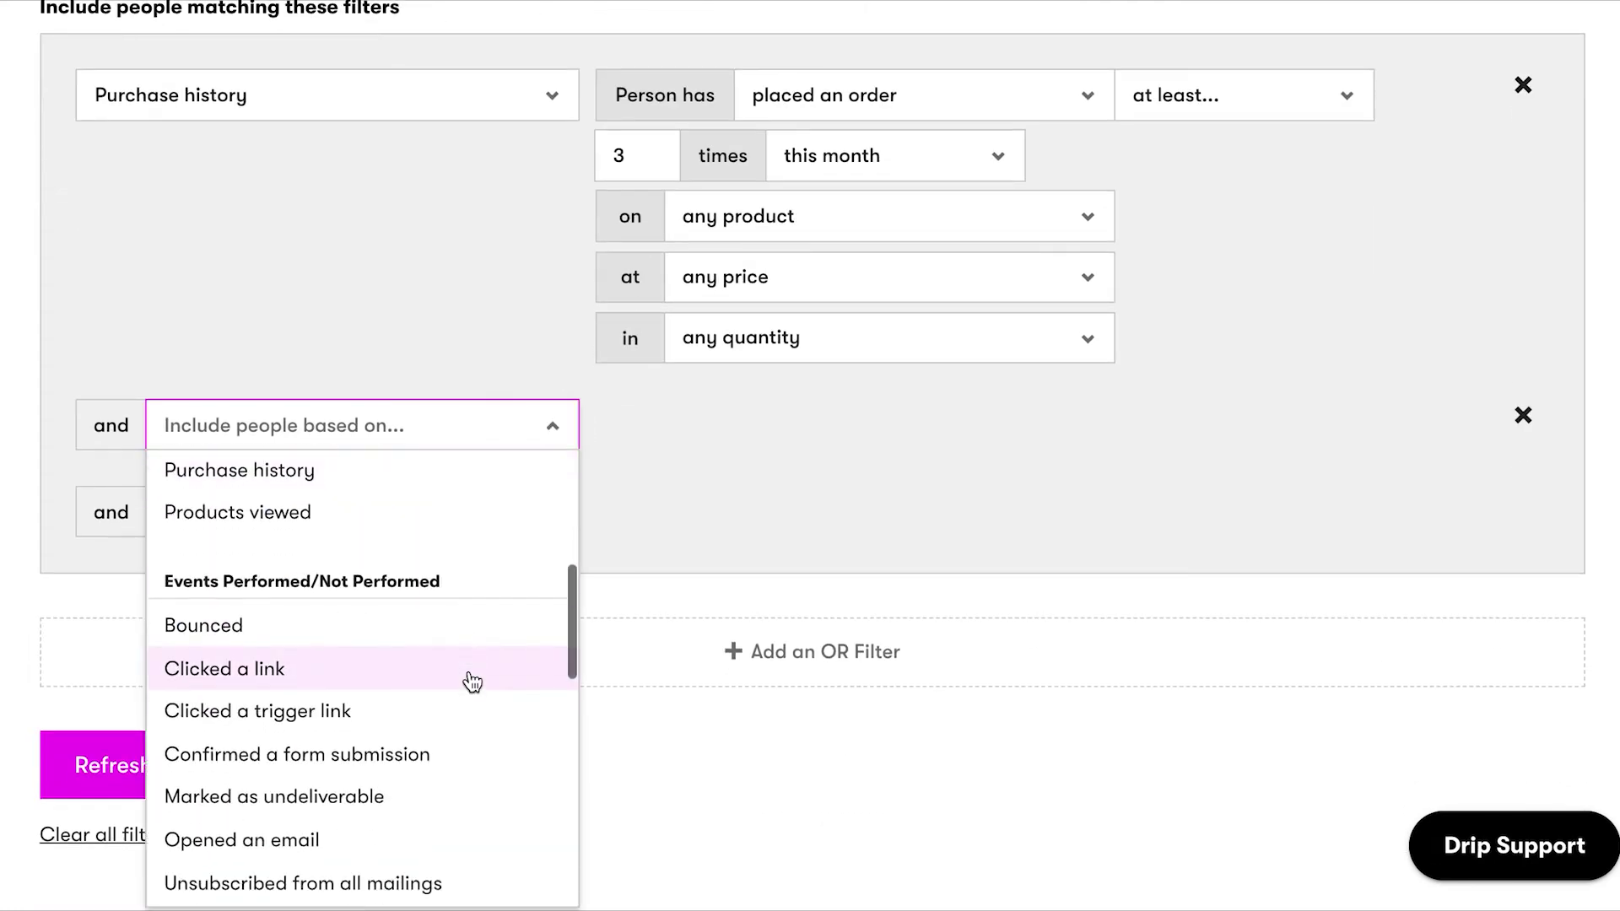
click(427, 737)
click(1066, 447)
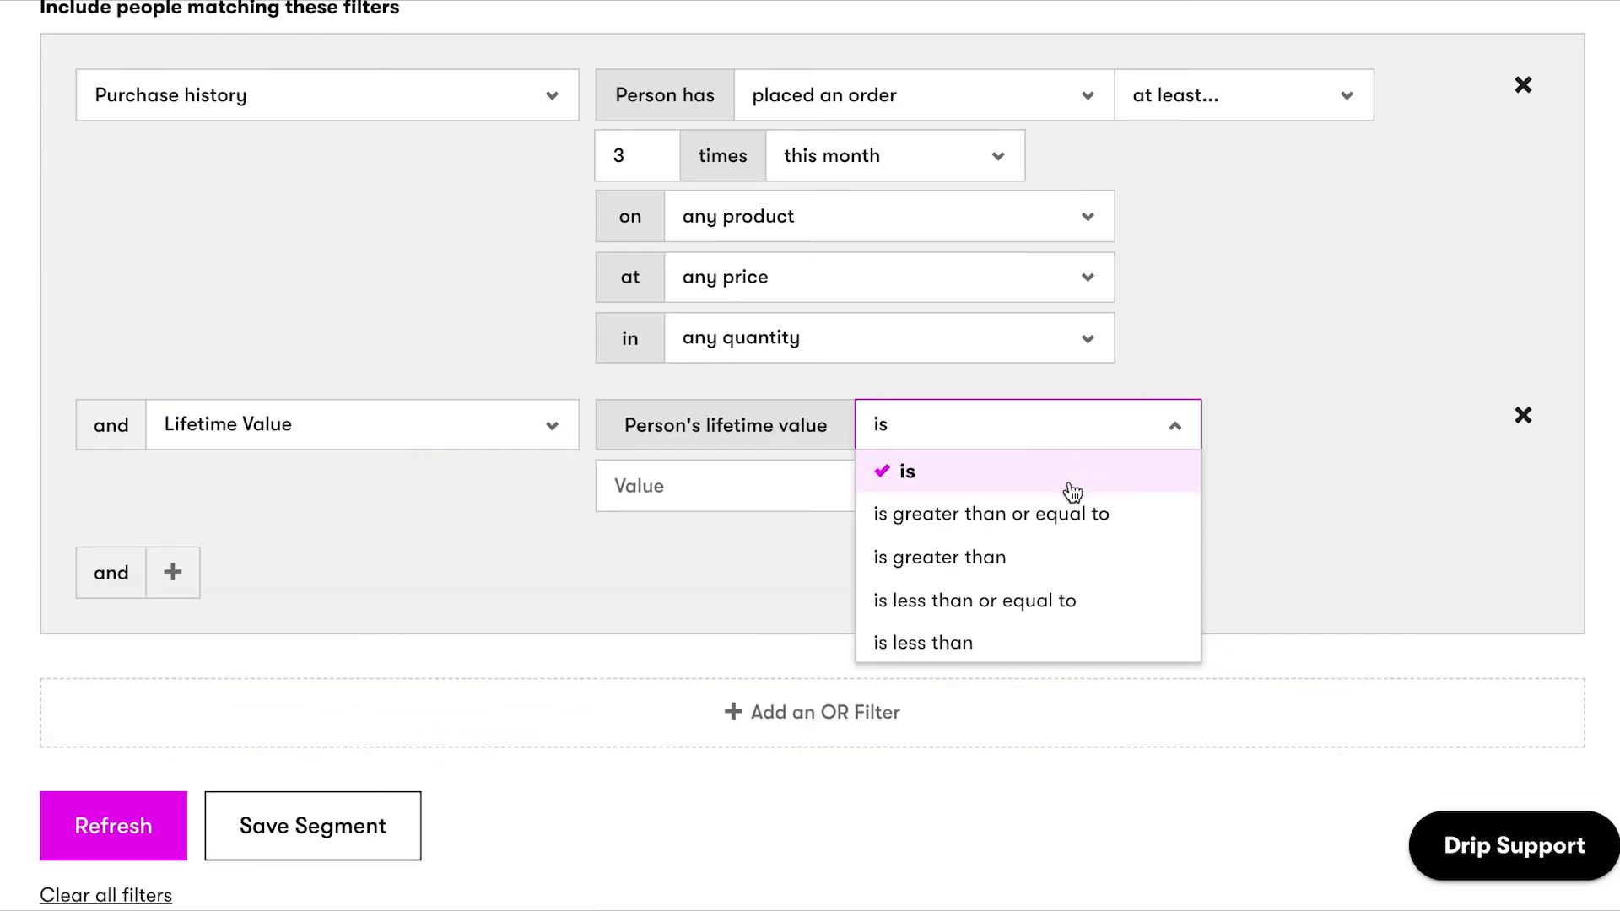
click(1072, 510)
click(796, 485)
text(200)
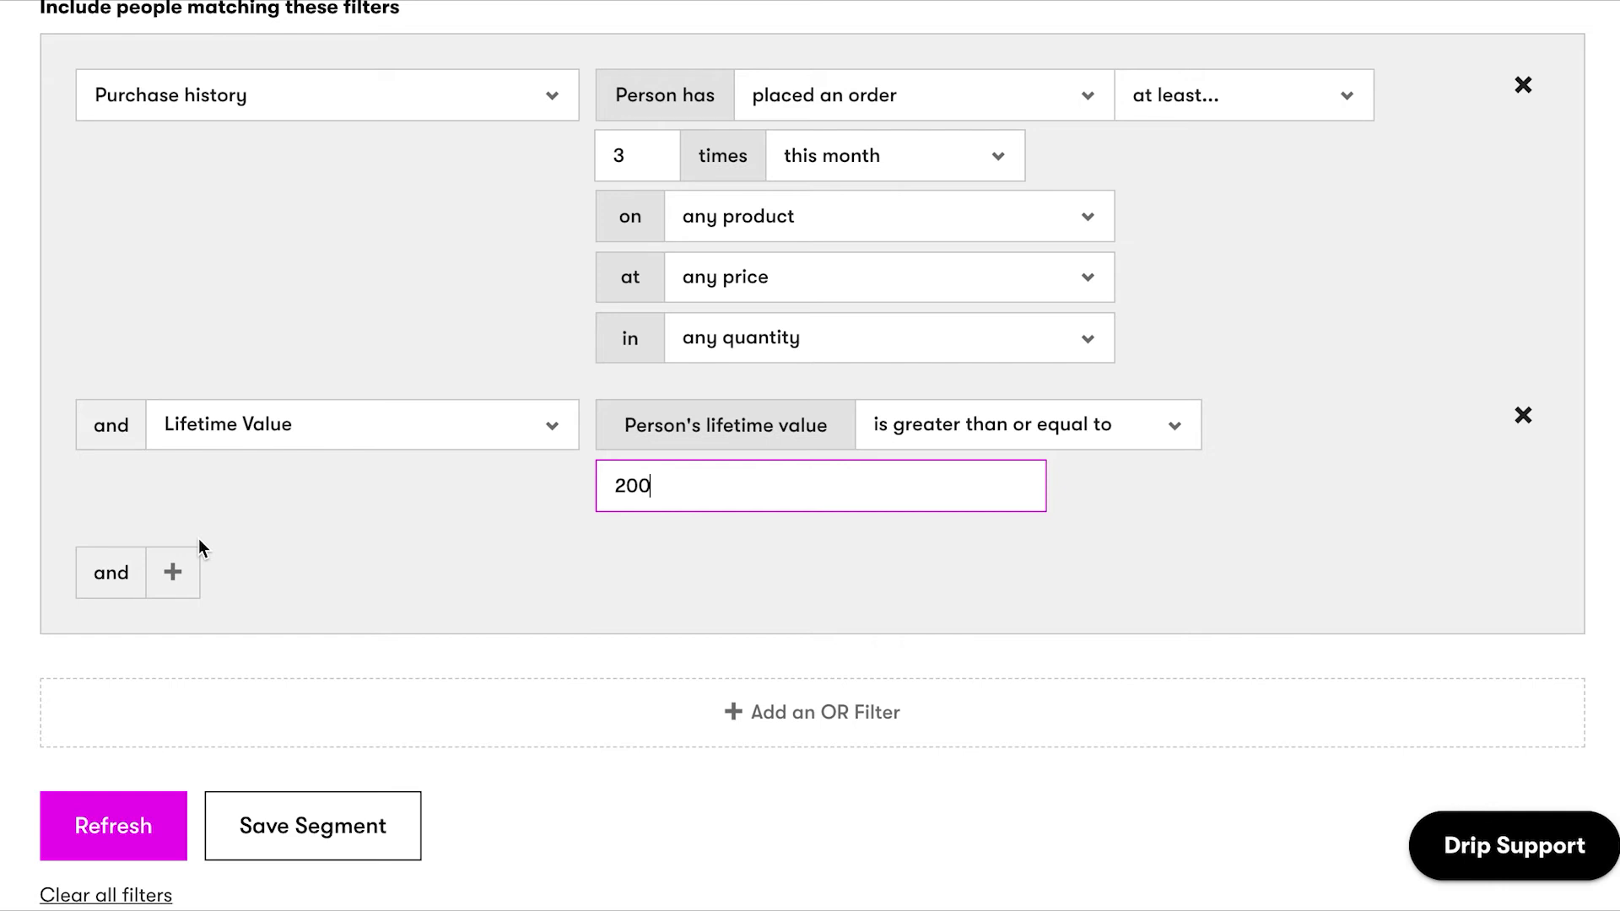
click(304, 823)
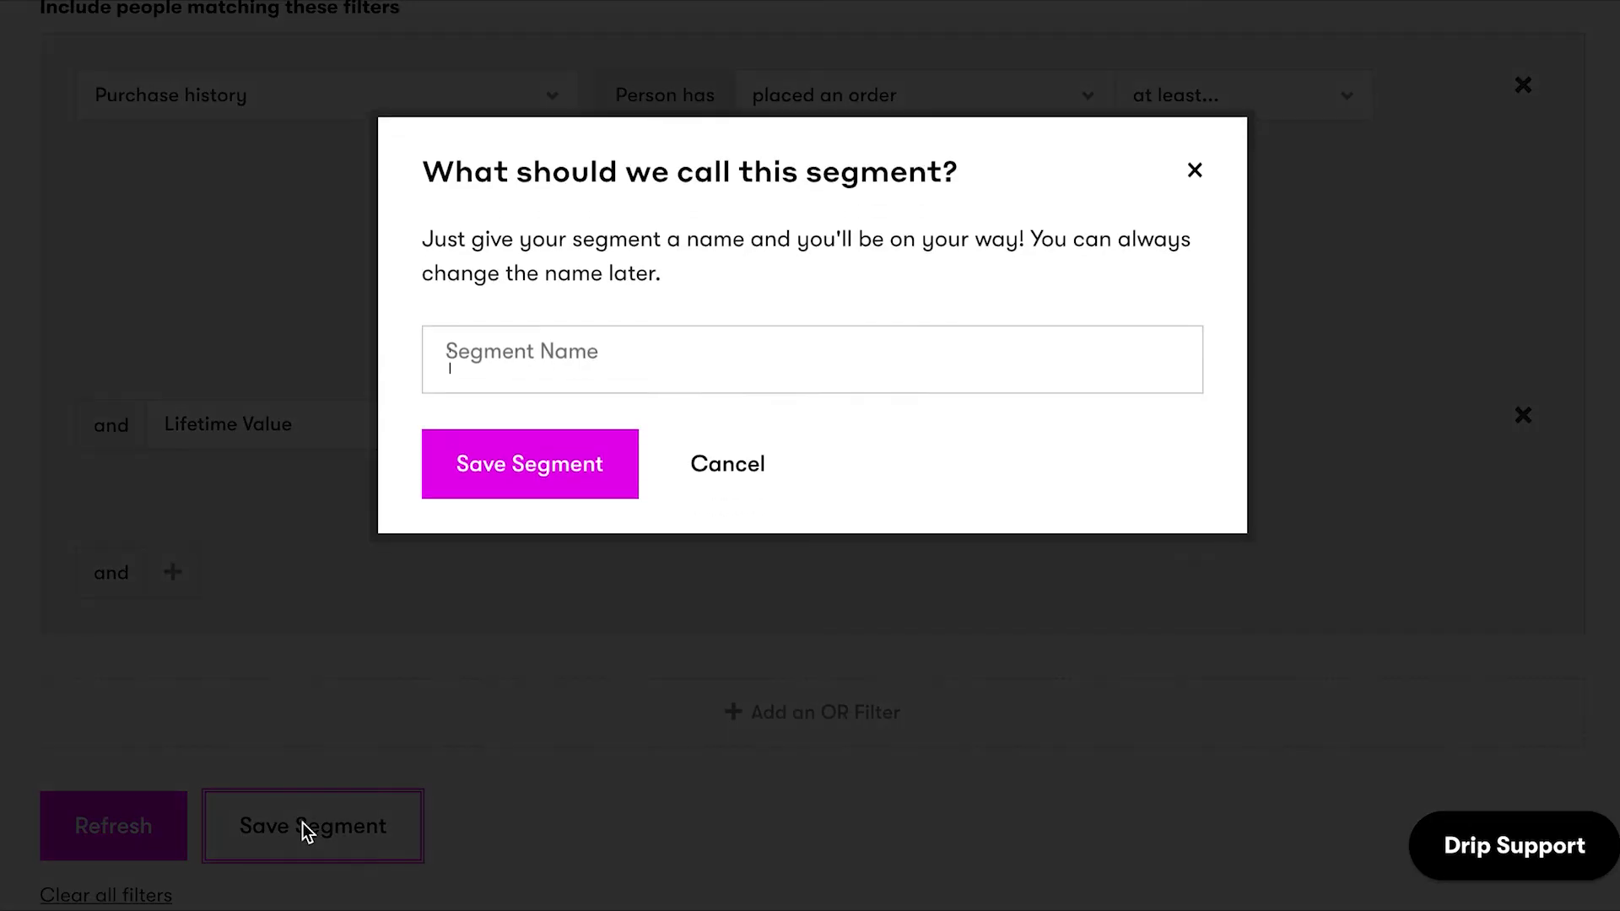
Name and save the segment 'Best Customers', then open its one matching person's profile.
click(756, 376)
text(Best Customers)
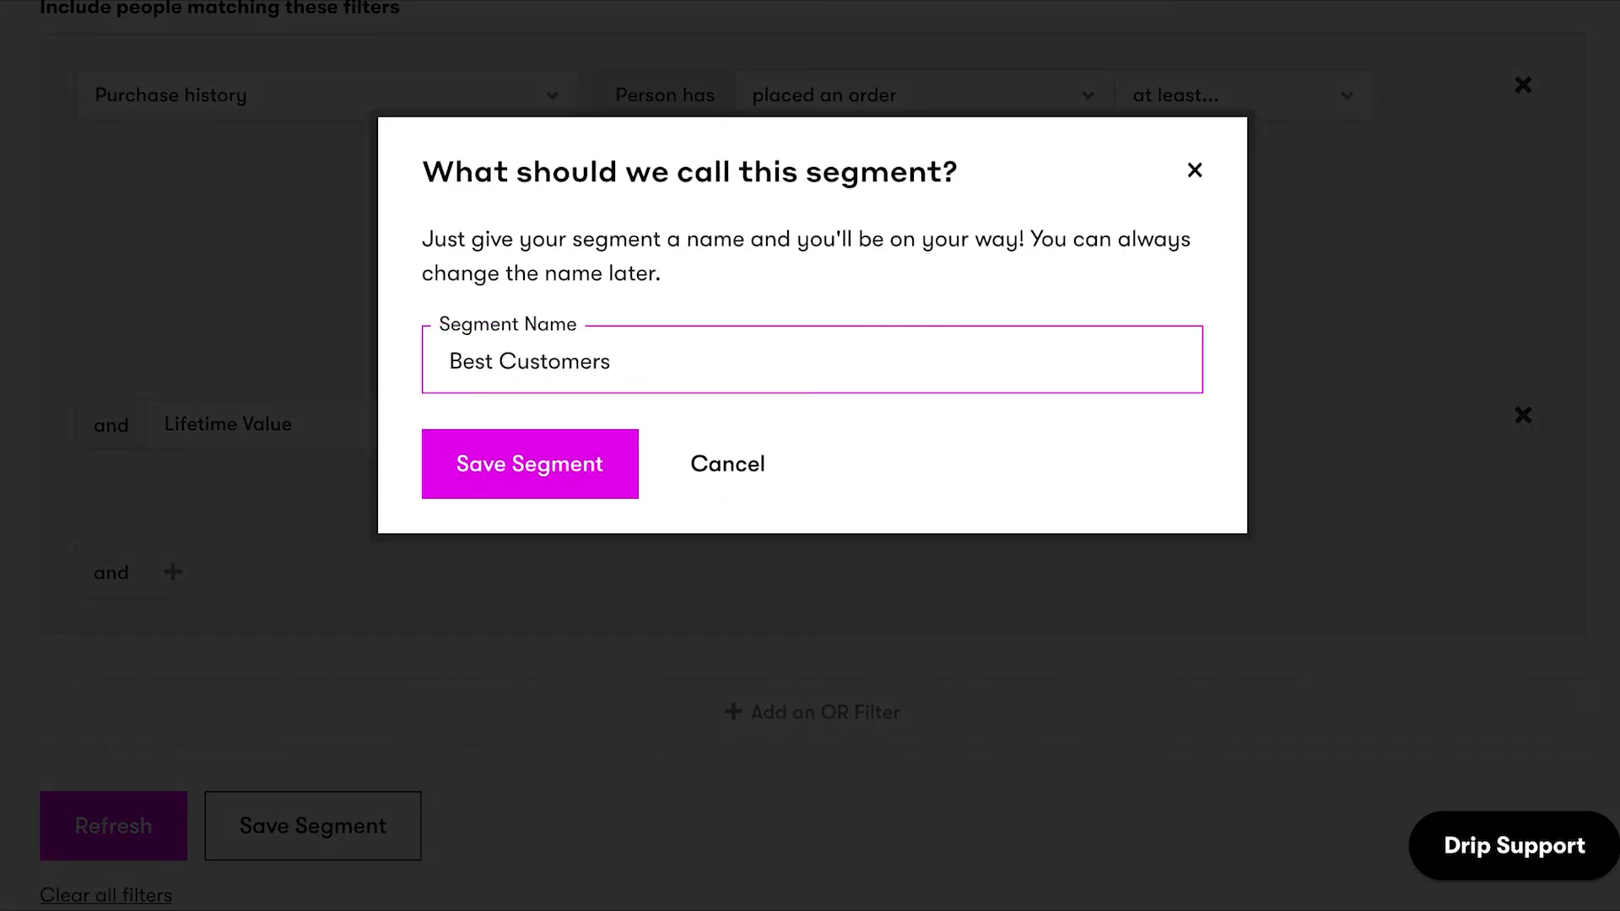
click(593, 466)
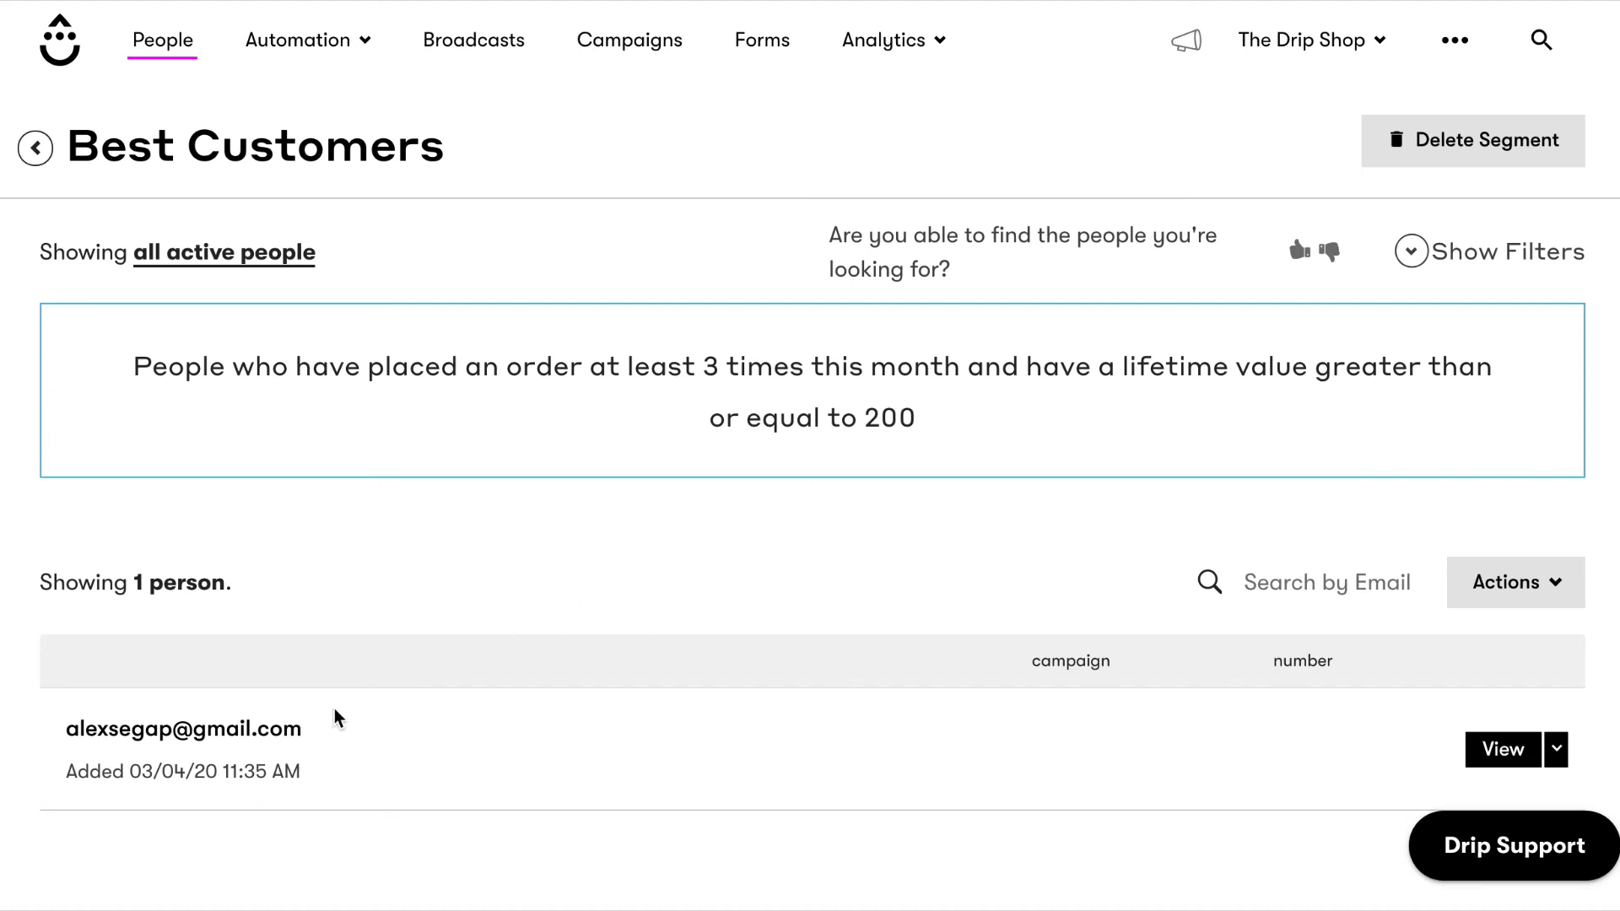
click(263, 734)
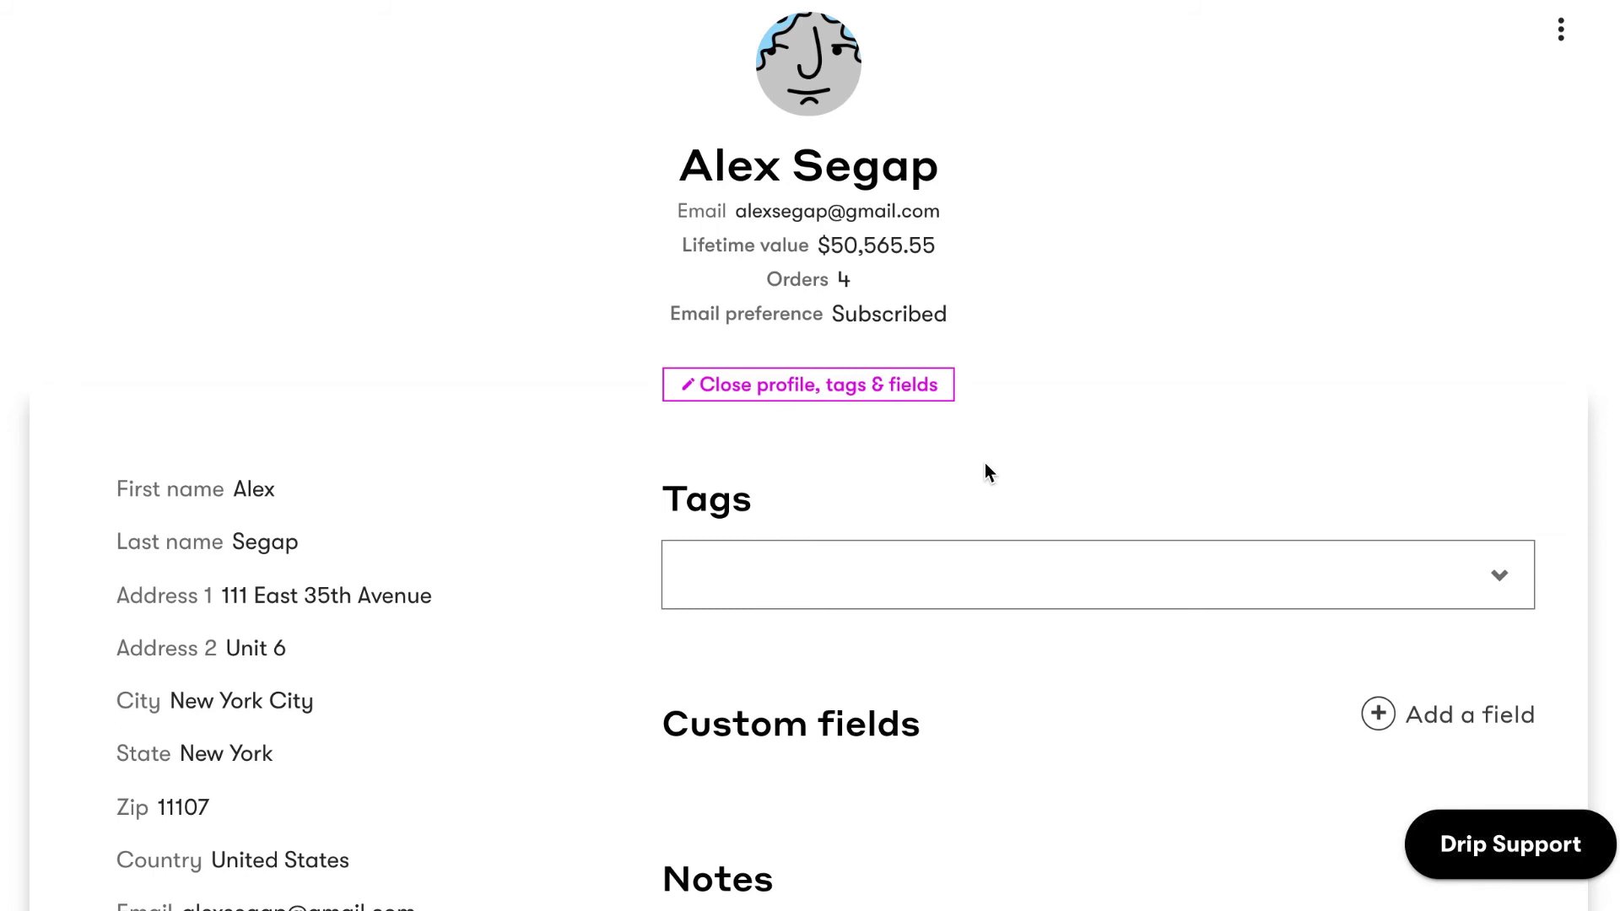
Review the profile's Order #1065, Mar 9, 2020 website session and first email details.
click(844, 385)
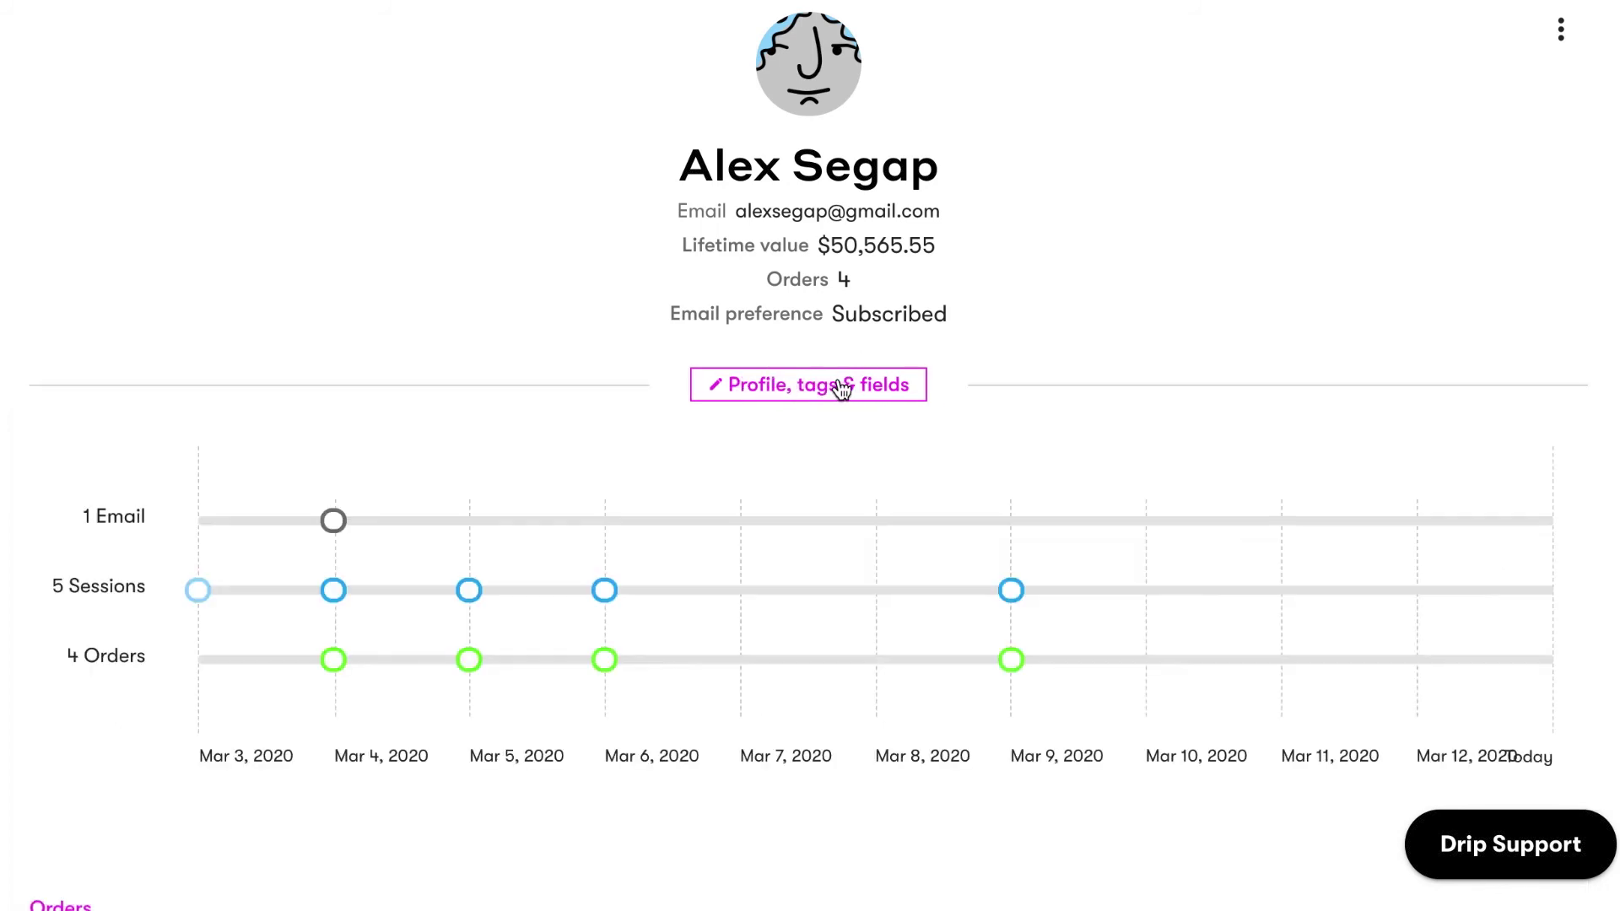
scroll(694, 452, down, 5)
click(1543, 558)
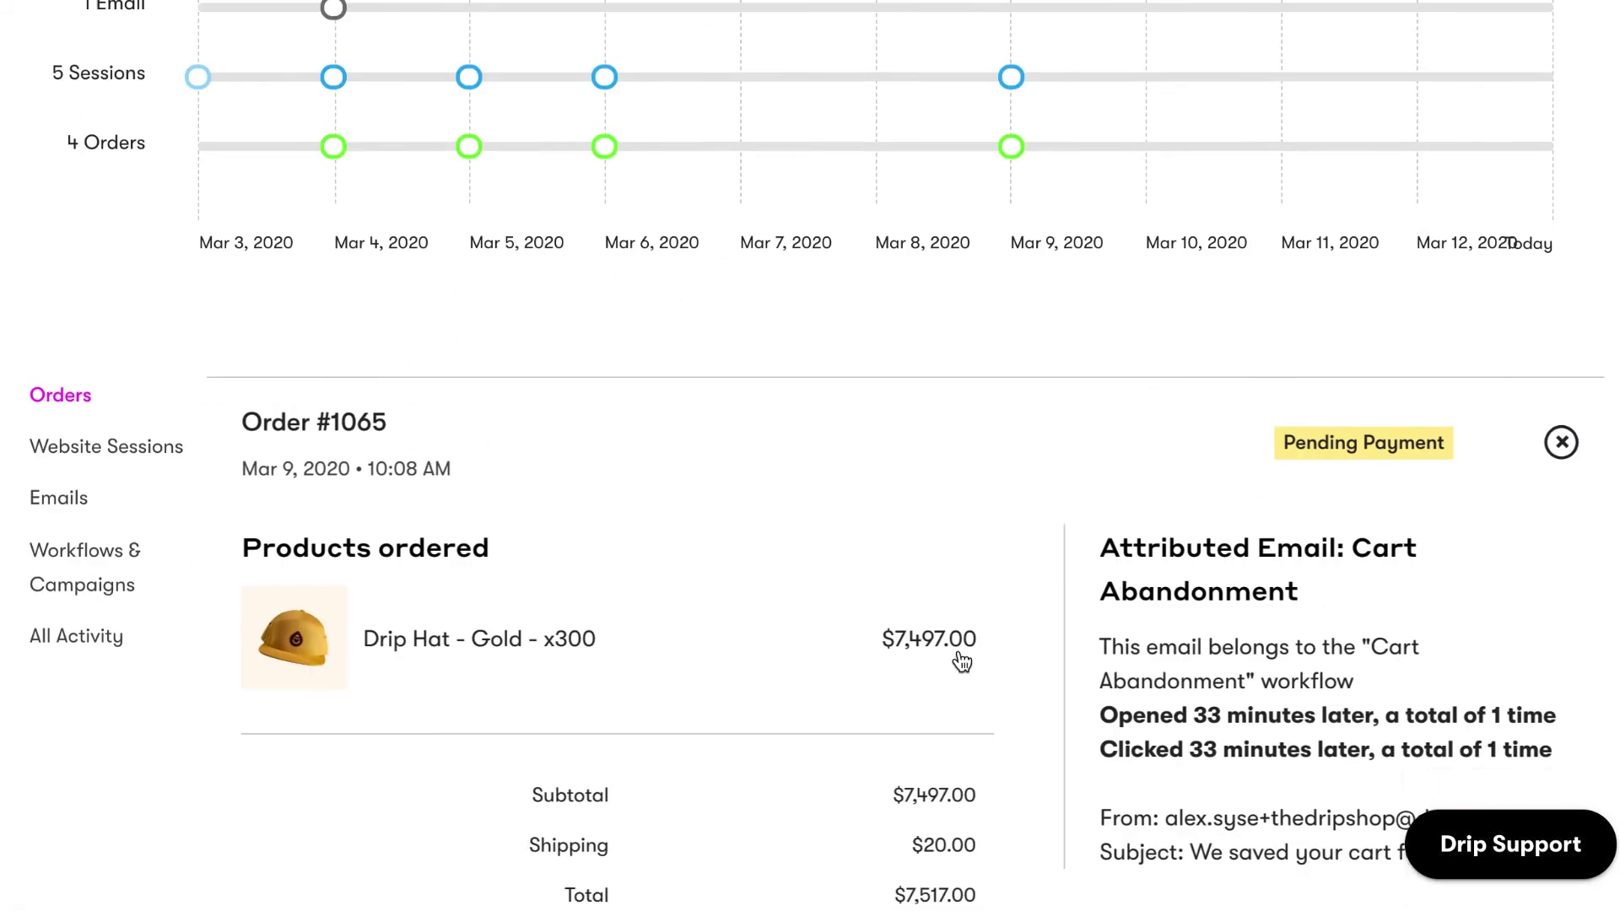
click(158, 226)
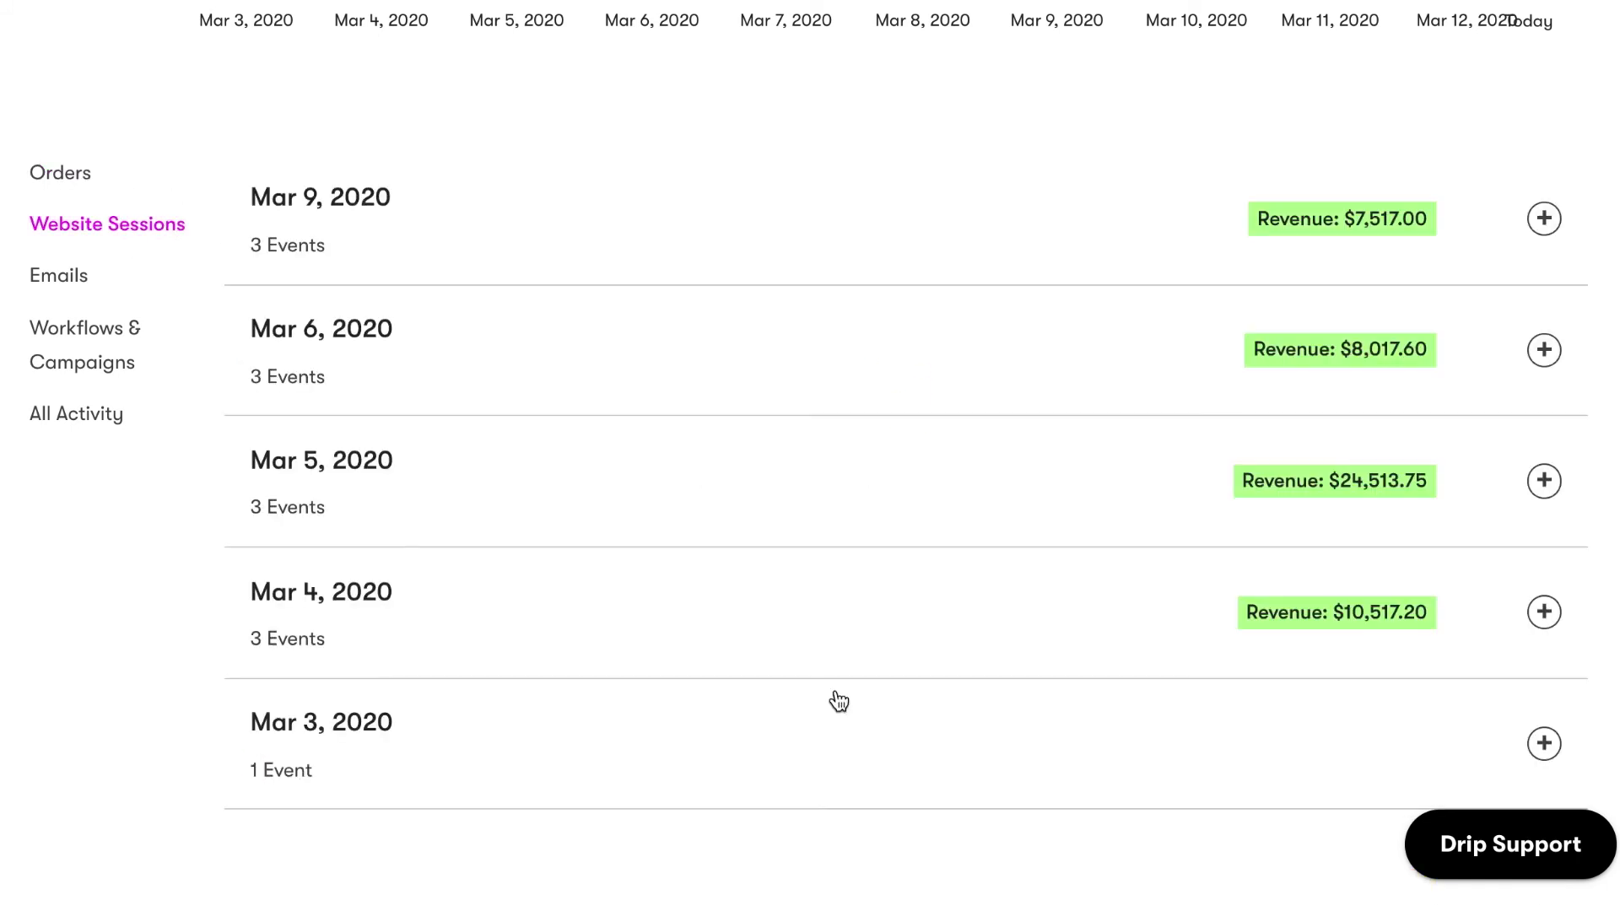
click(1544, 221)
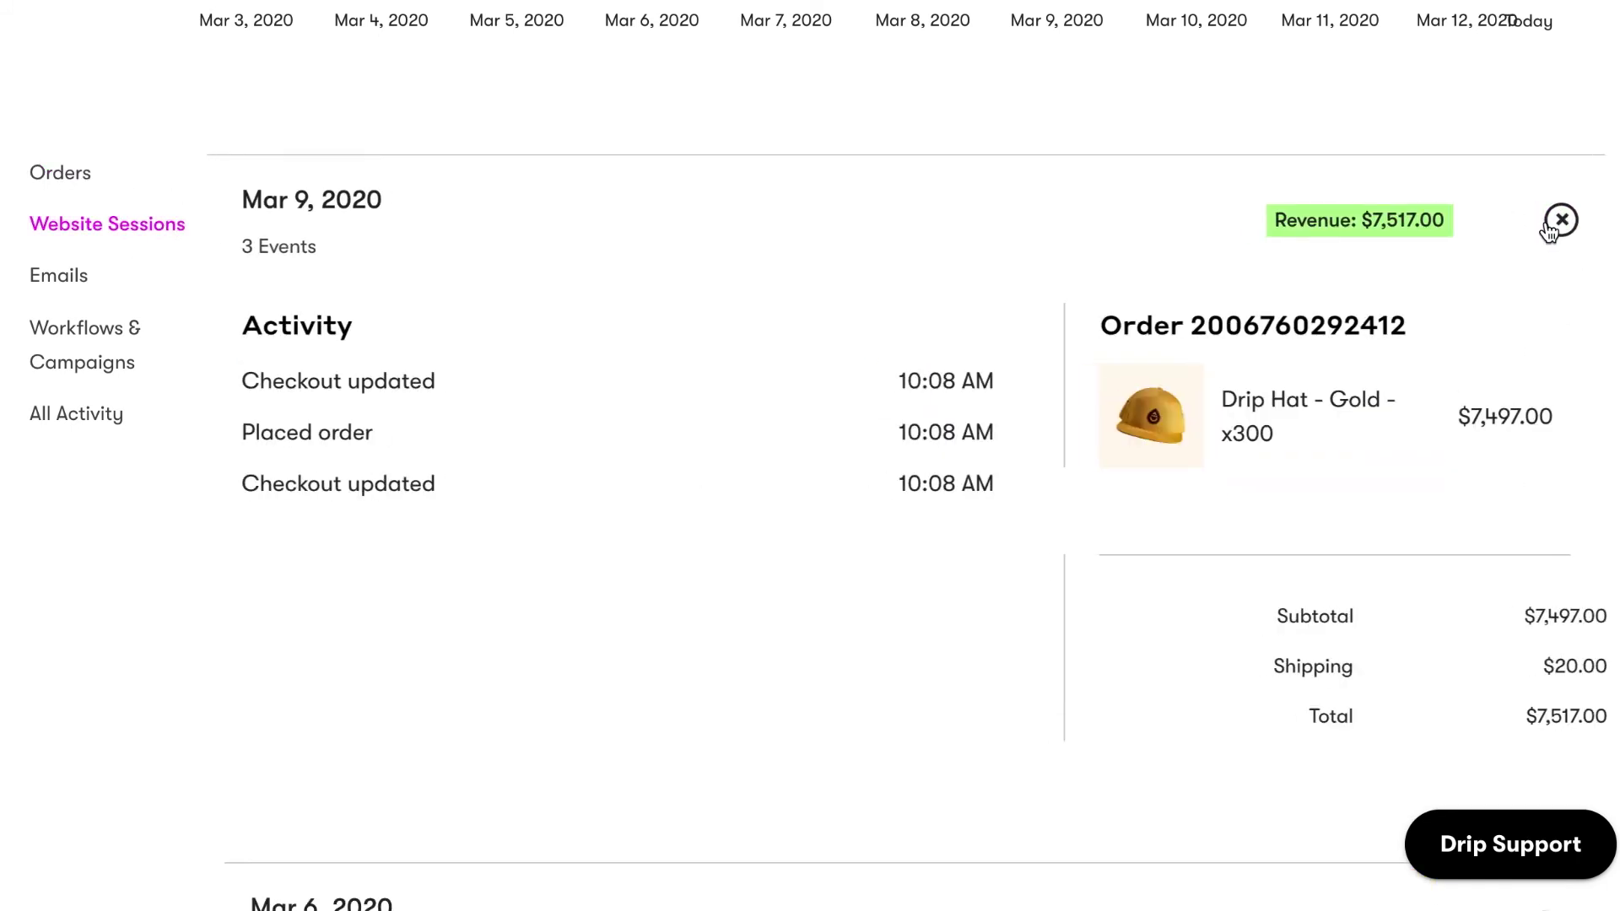
click(1560, 221)
click(60, 275)
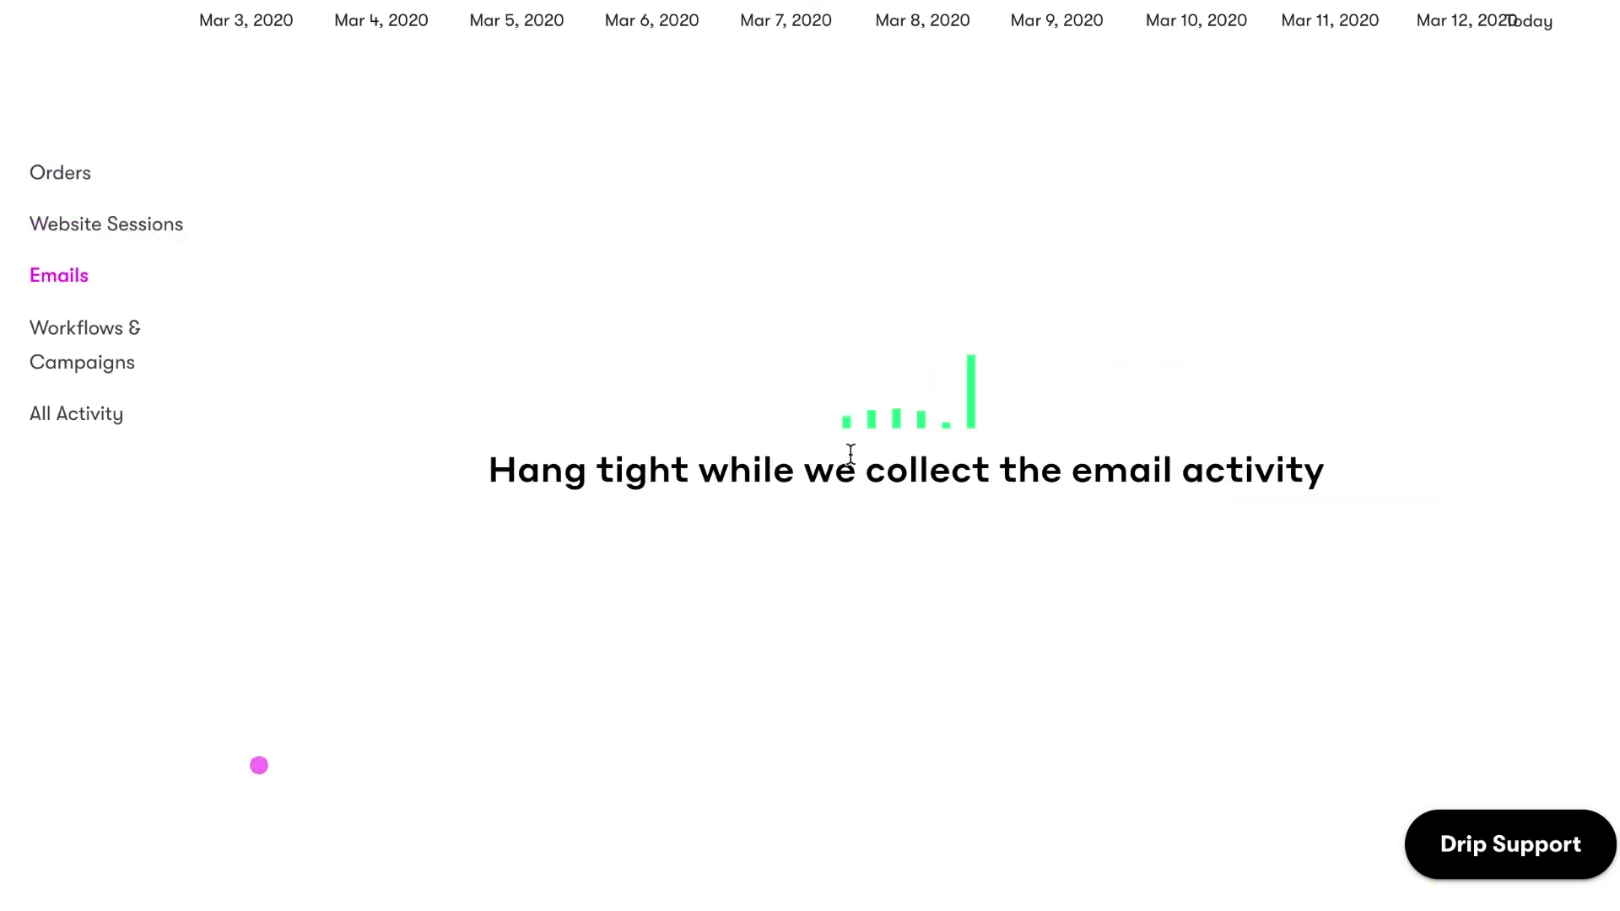
click(1544, 387)
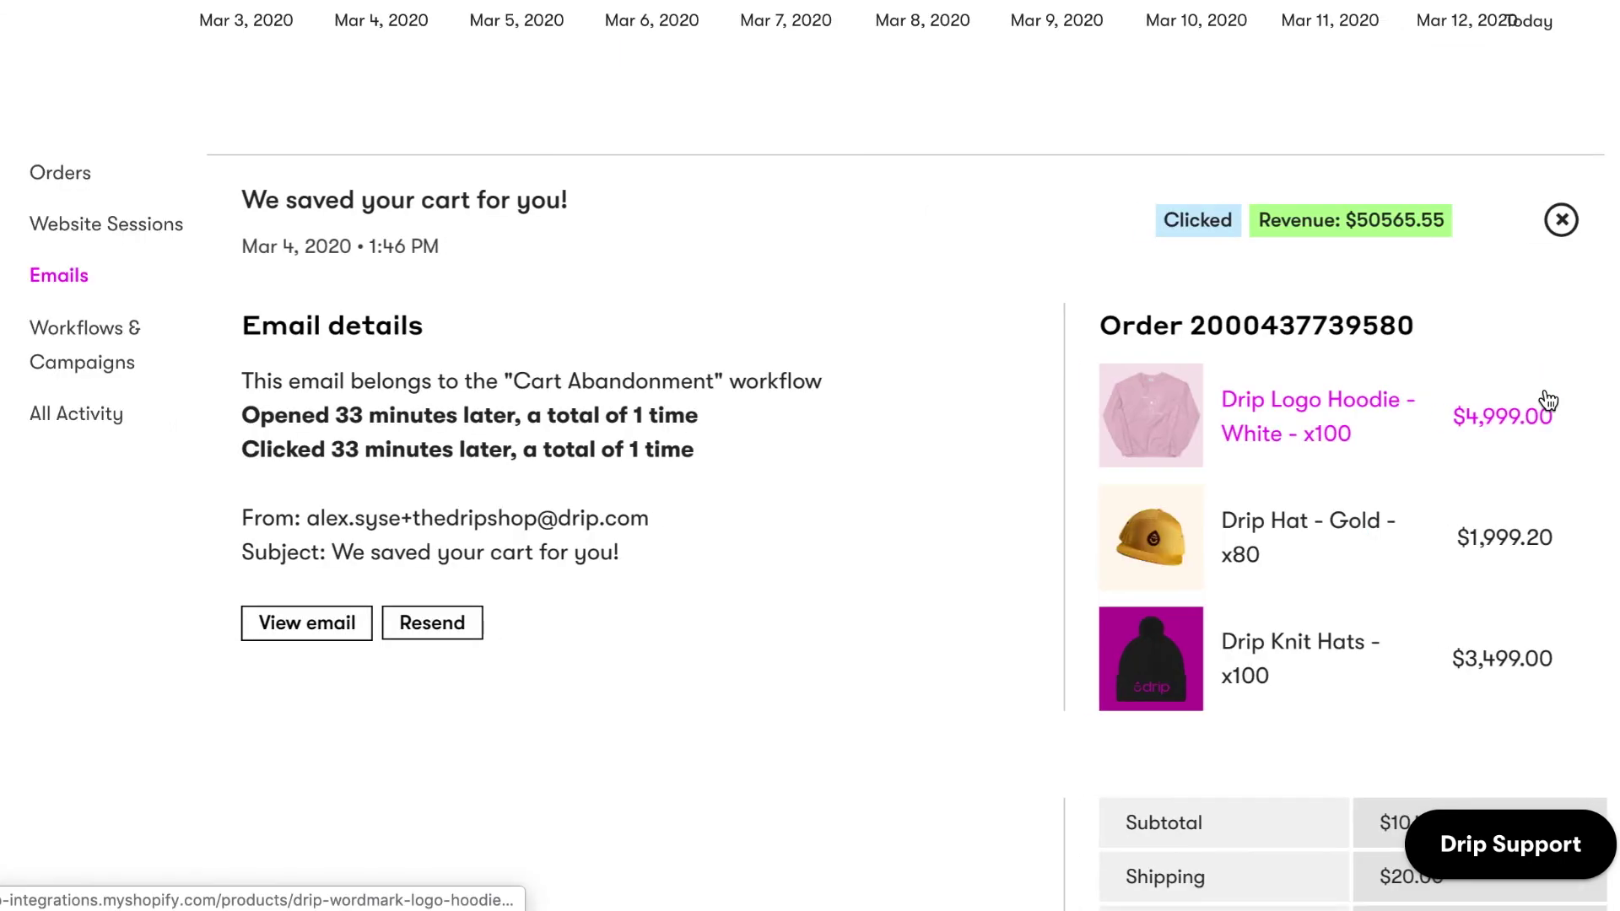
click(1561, 220)
Scroll through the customer's All Activity history.
click(76, 414)
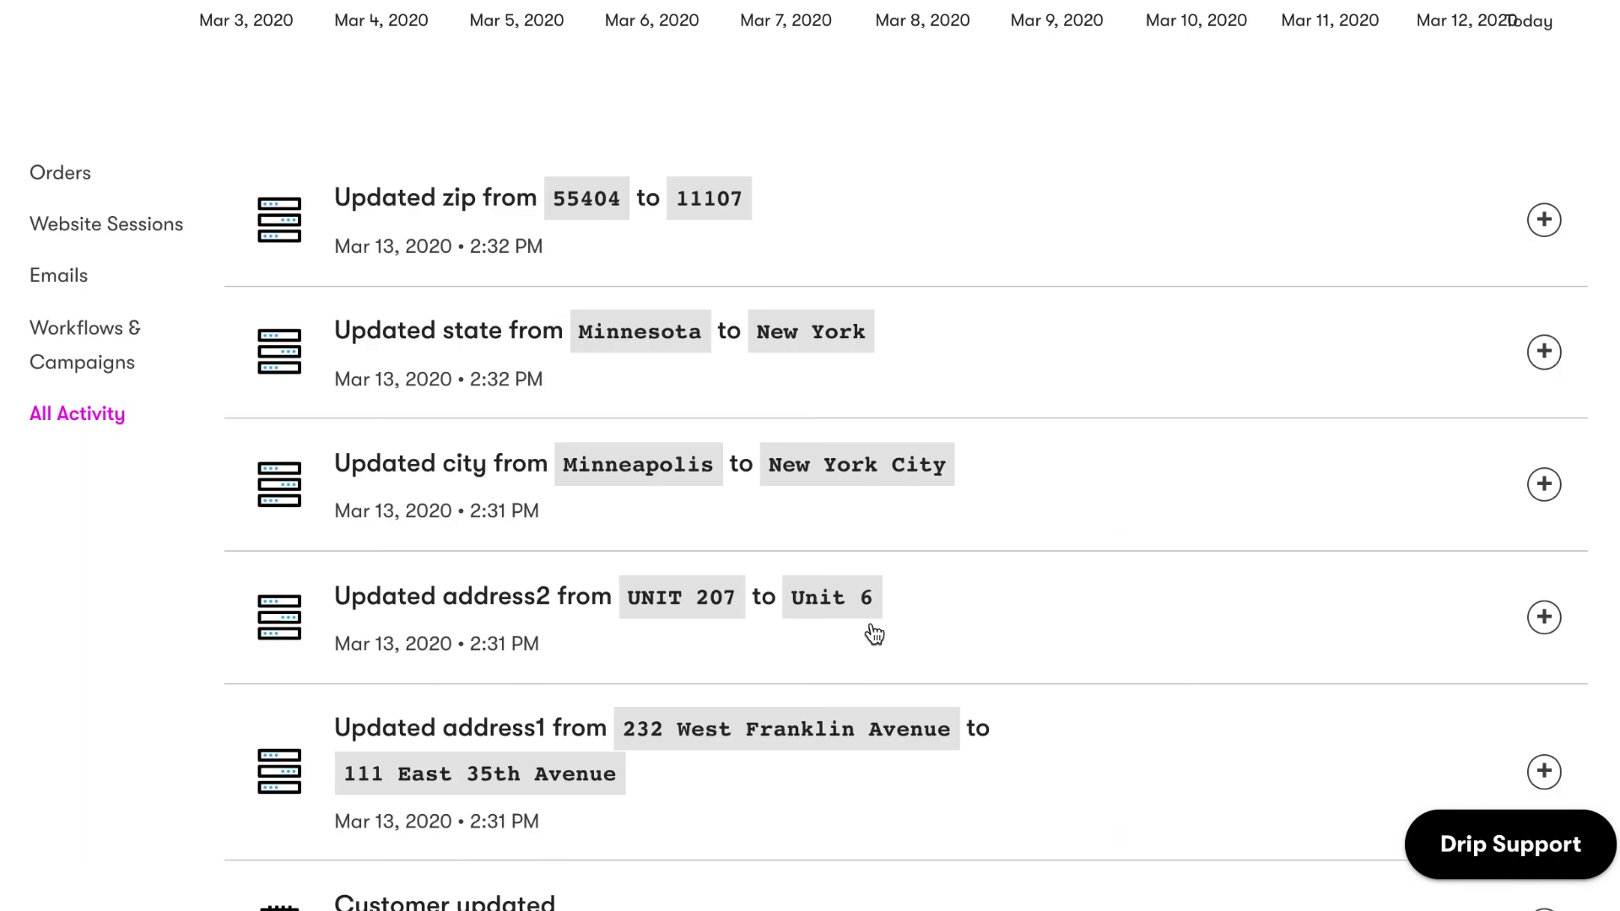
scroll(874, 635, down, 10)
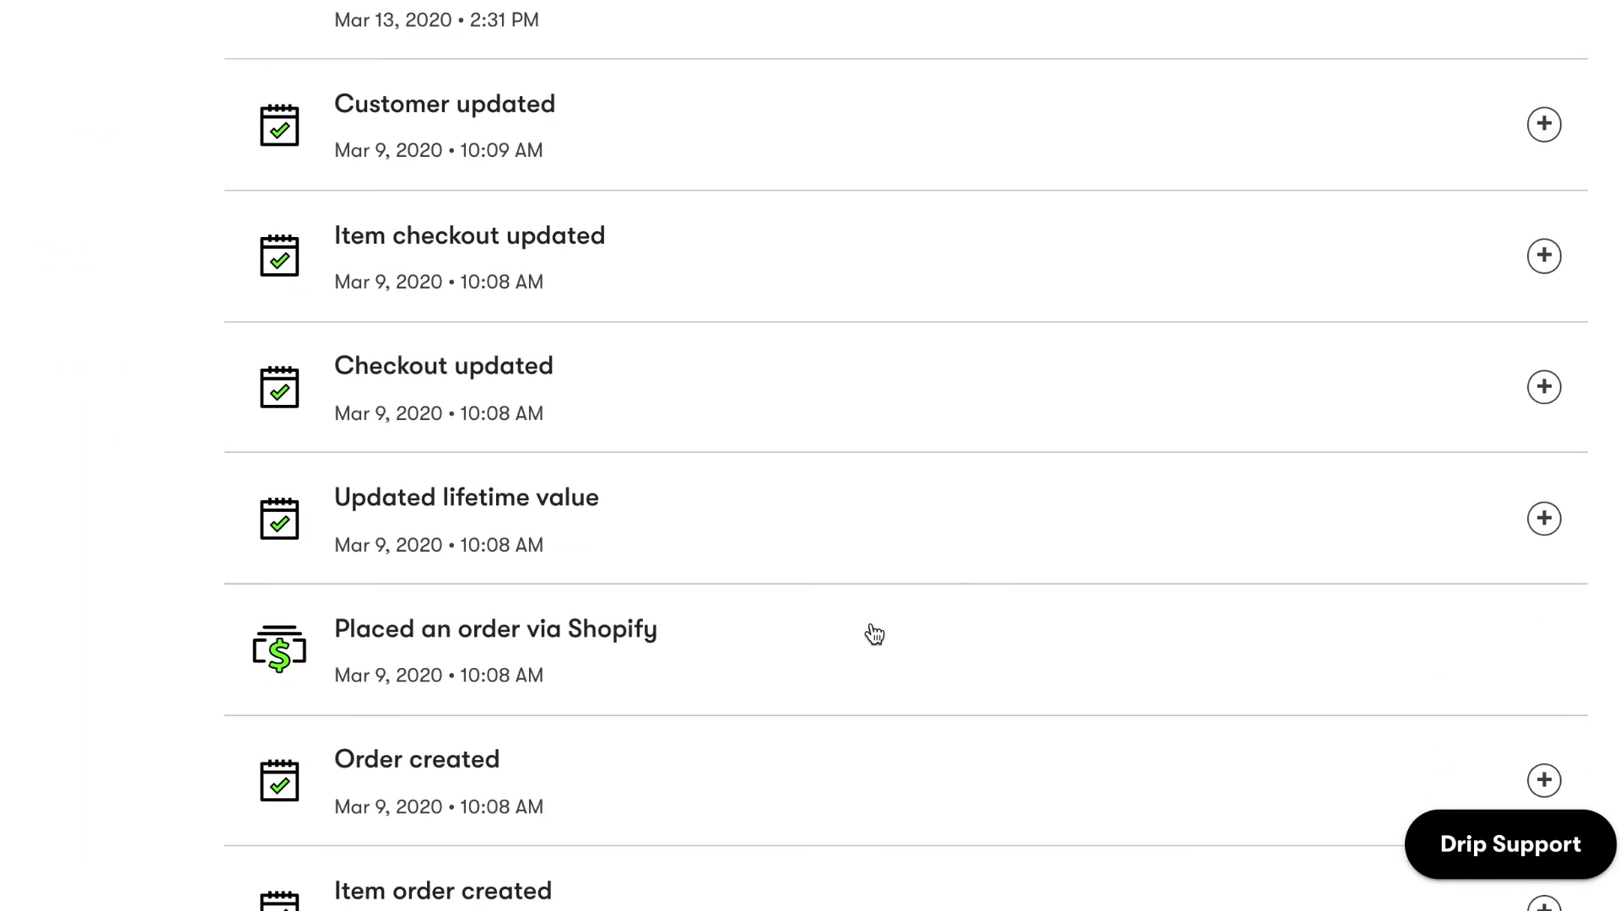
scroll(873, 634, down, 15)
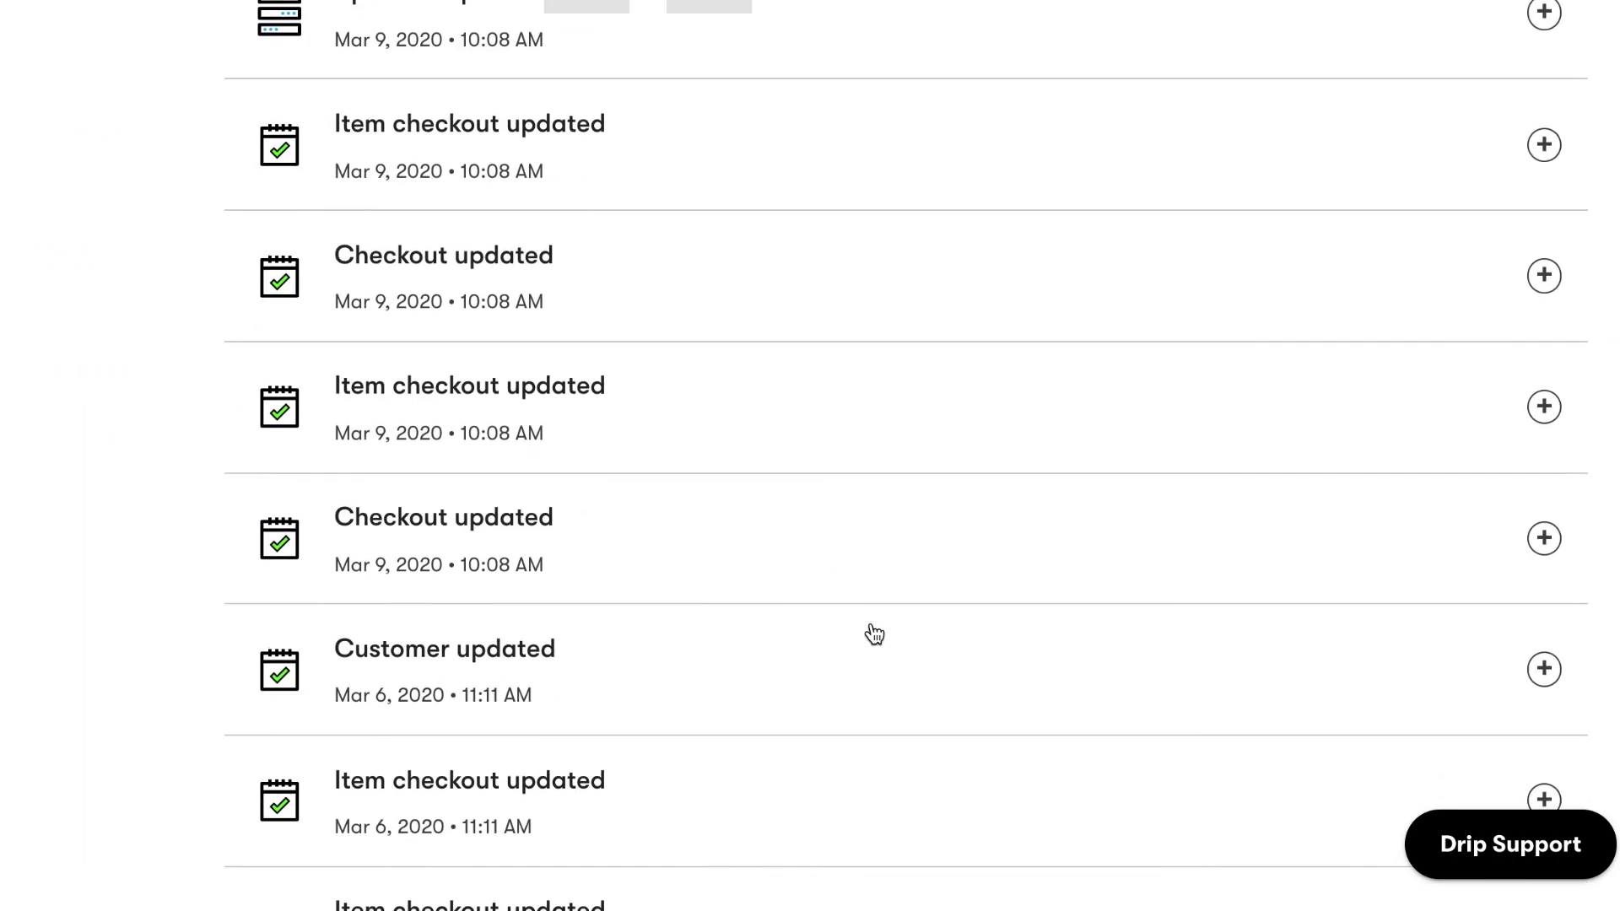
scroll(874, 634, down, 7)
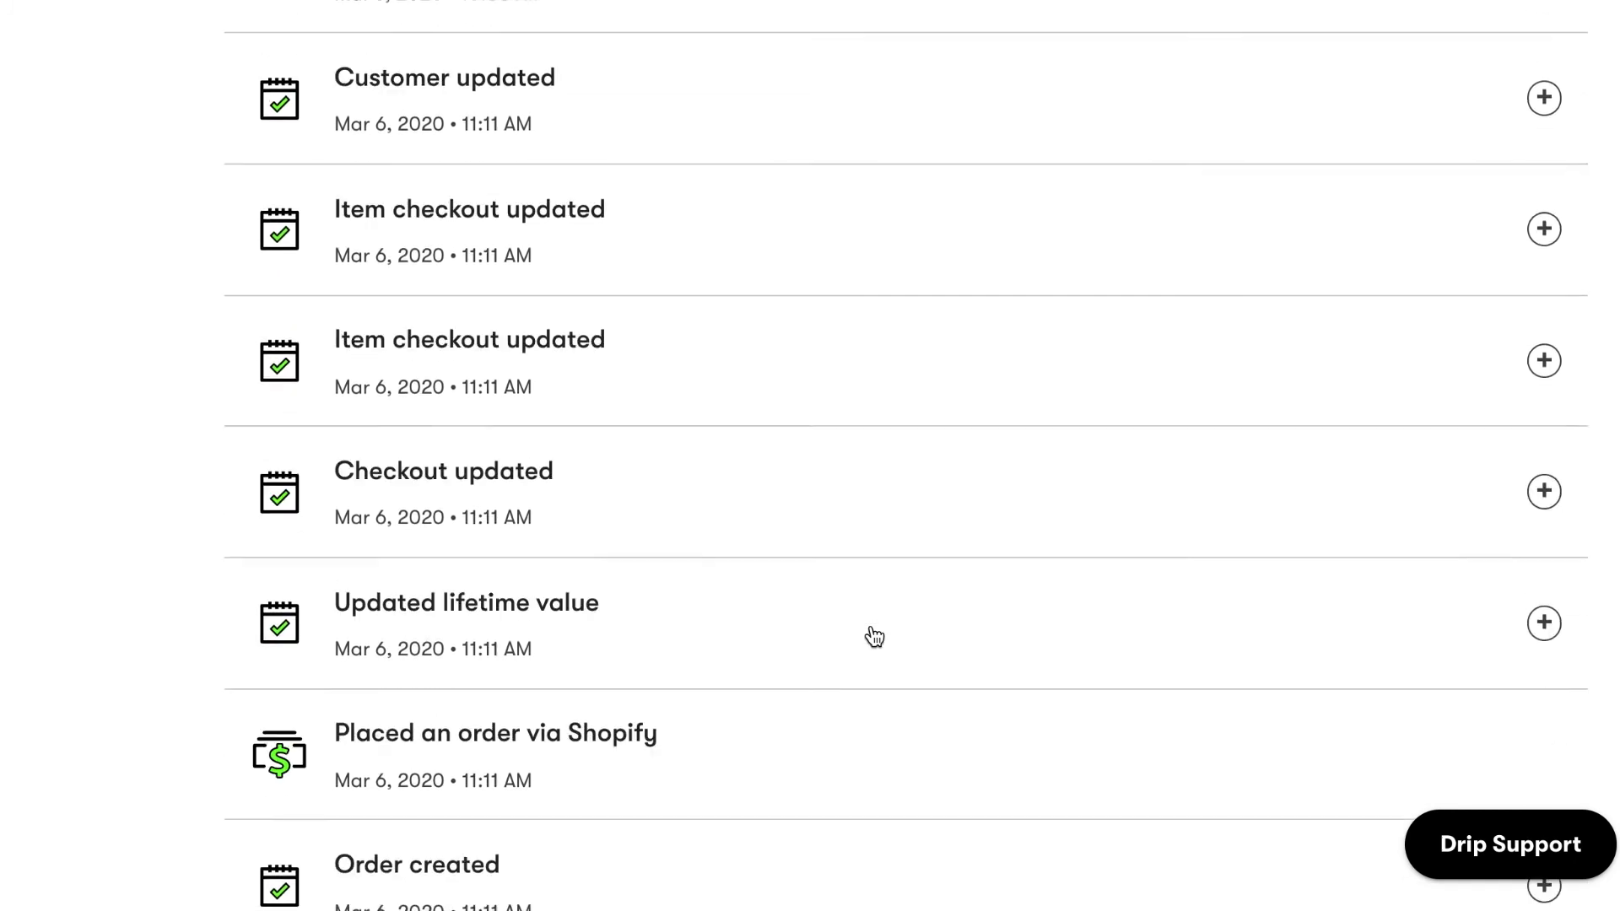
scroll(874, 634, up, 20)
Expand Orders #1065 and #1063, then return to the summary showing $565.55 across 4 orders.
click(84, 425)
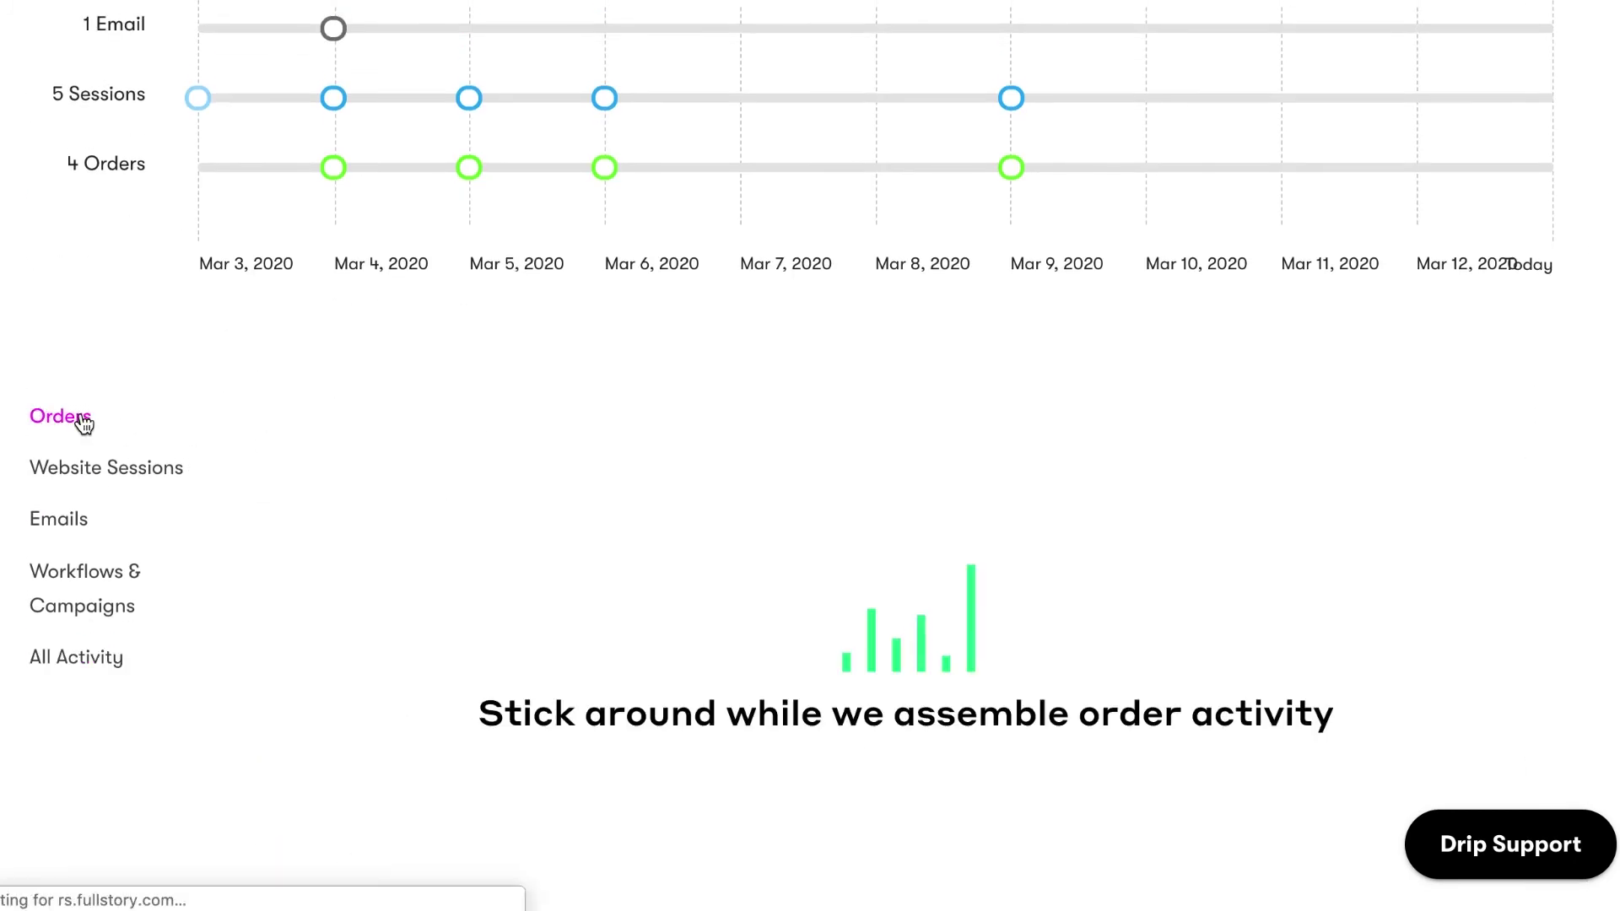
click(1544, 463)
scroll(1103, 753, down, 3)
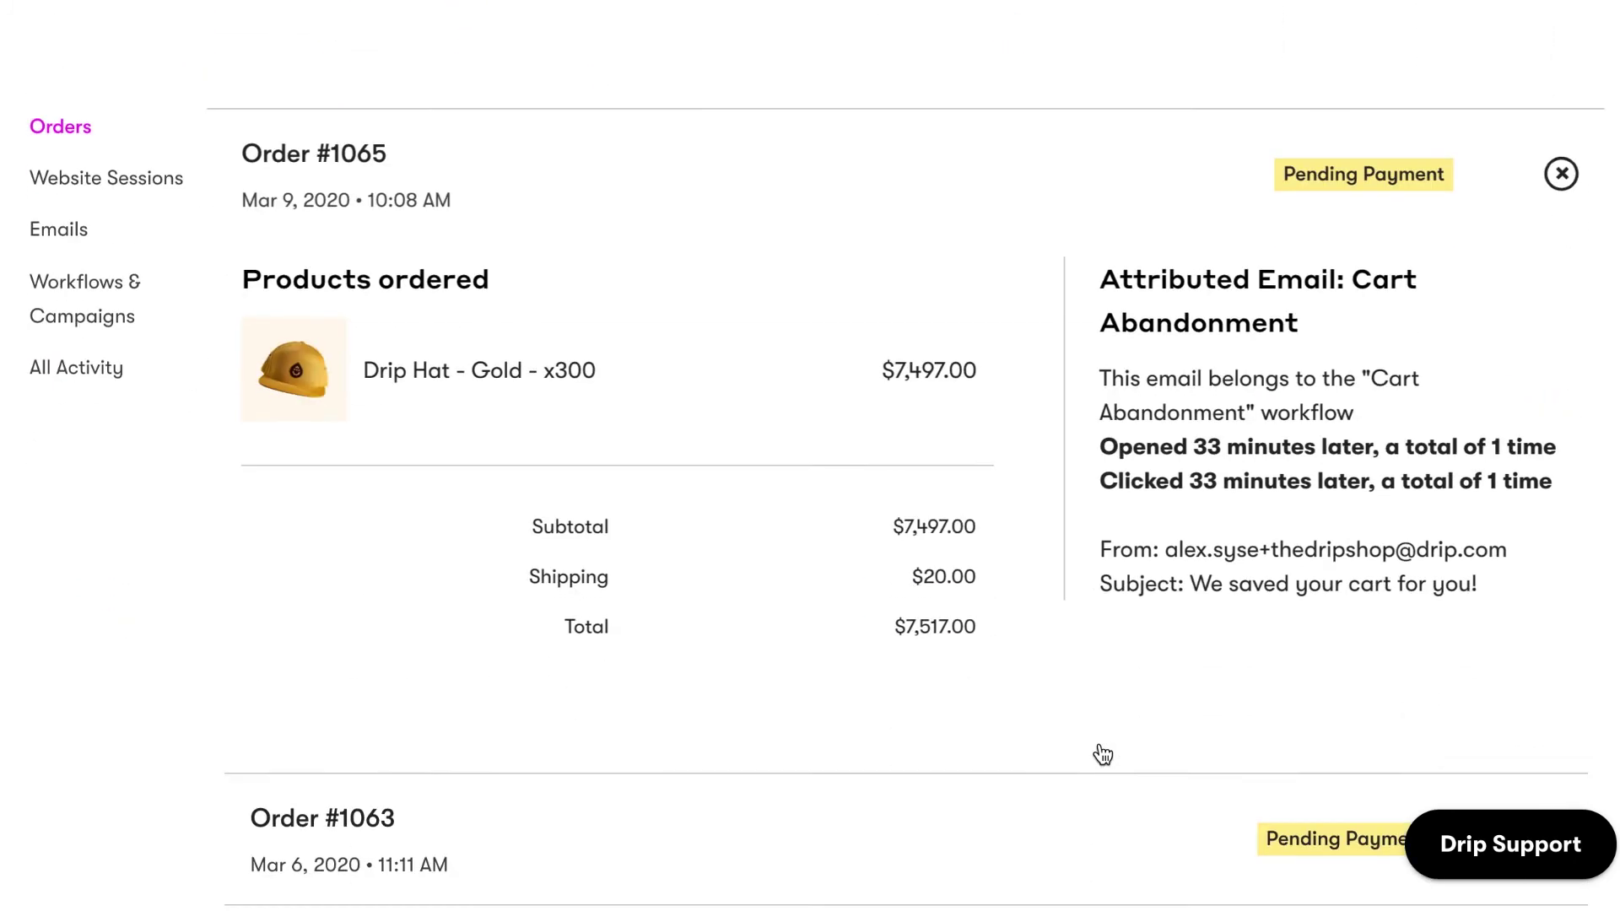
scroll(1103, 753, down, 4)
click(1543, 514)
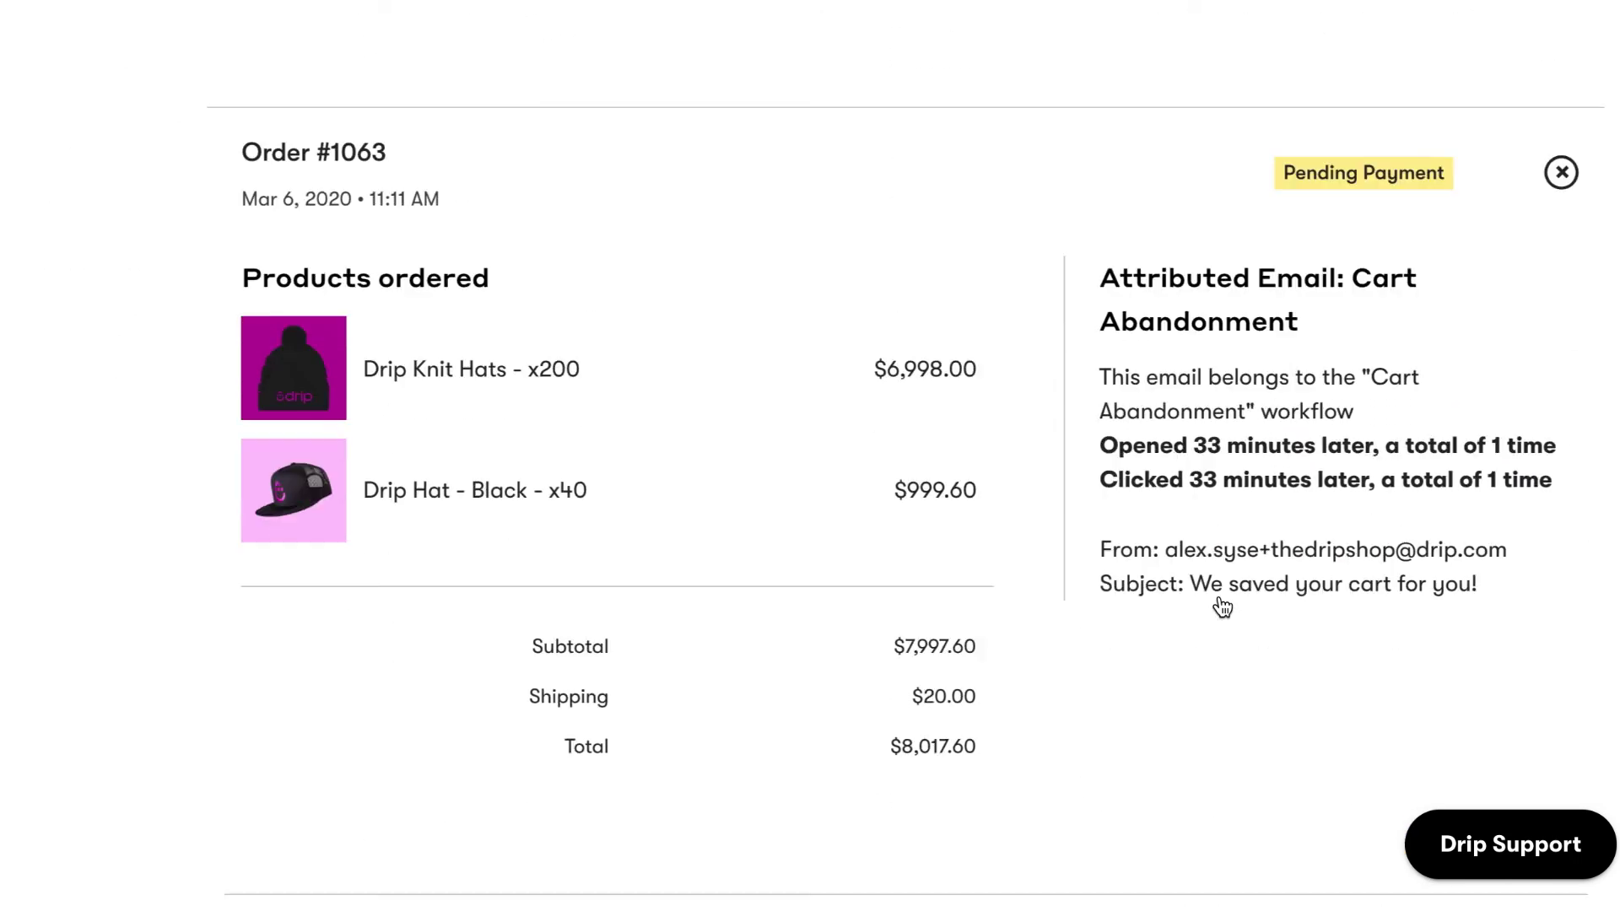
scroll(1166, 648, up, 20)
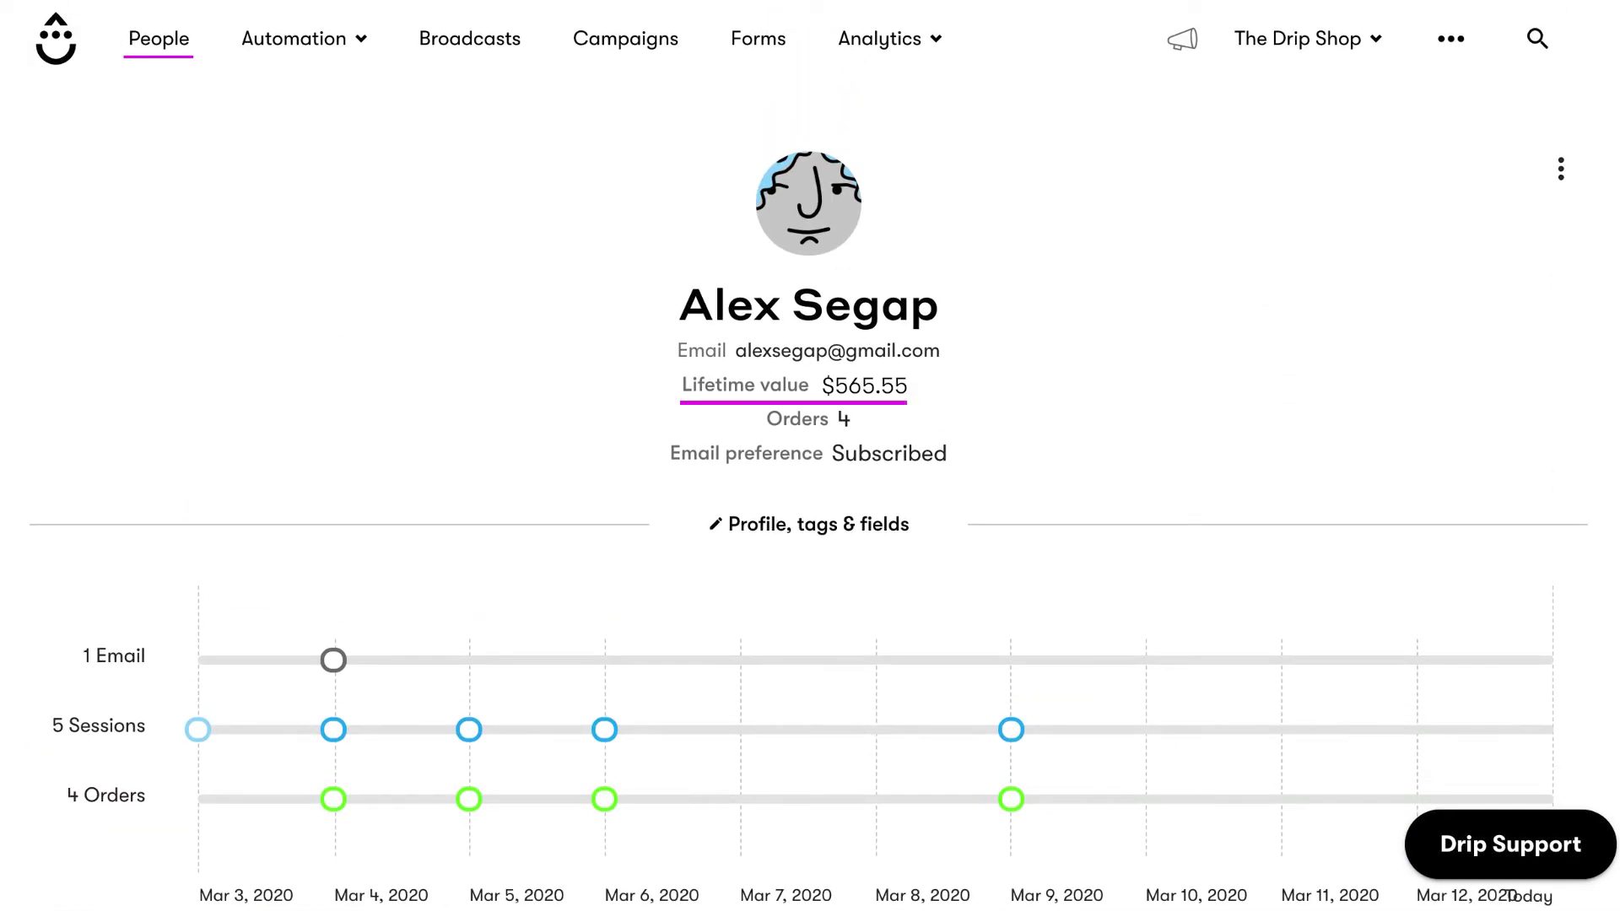